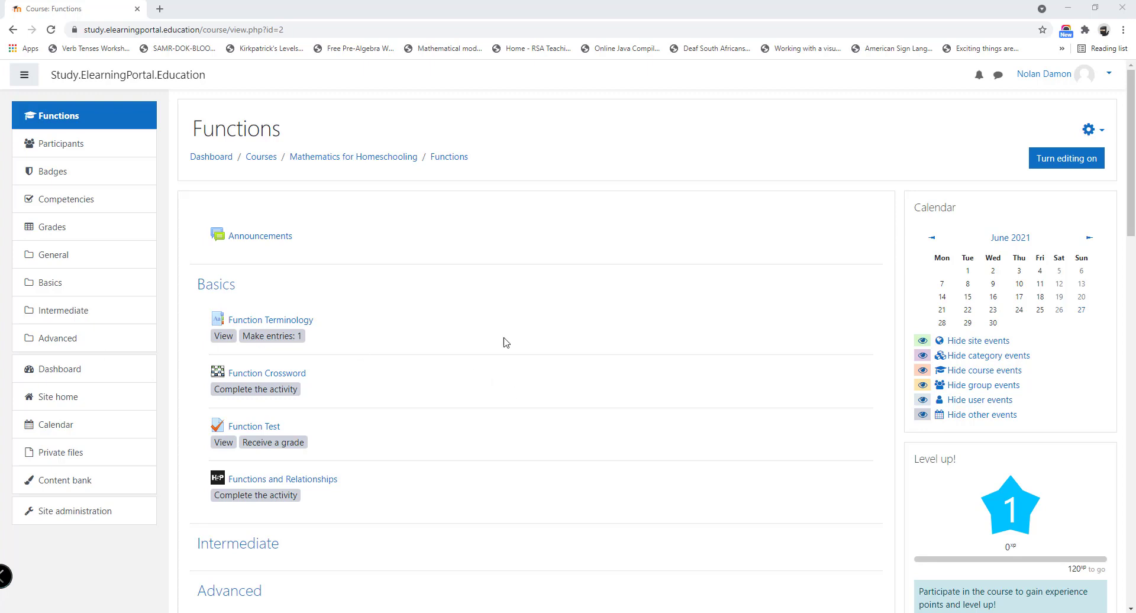
- Turn course editing on and start adding an Assignment to the Basics section
click(1042, 162)
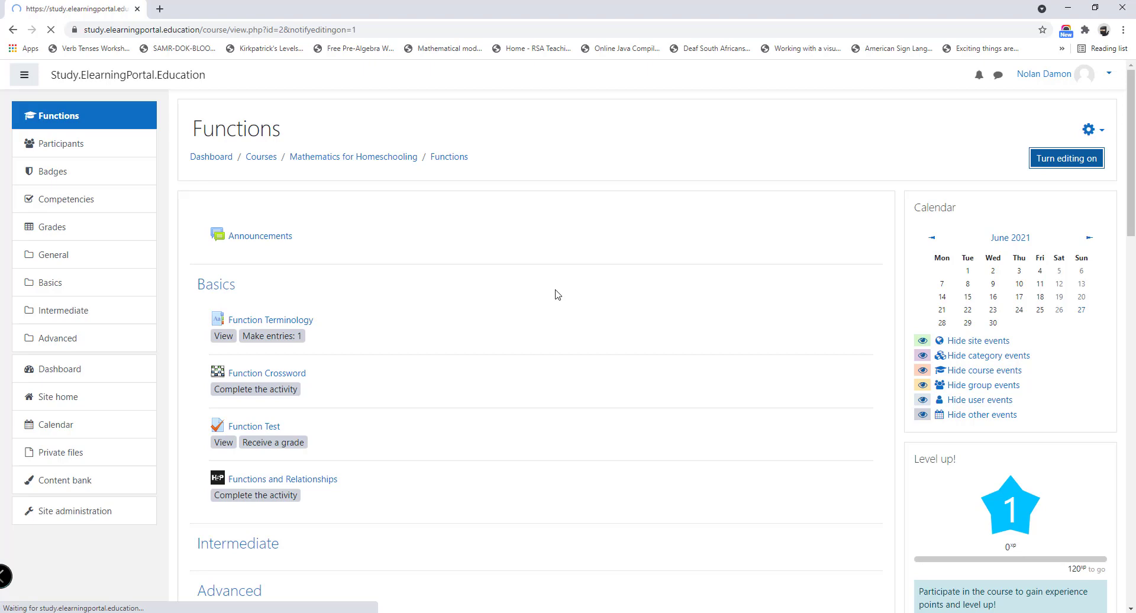
scroll(642, 424, down, 3)
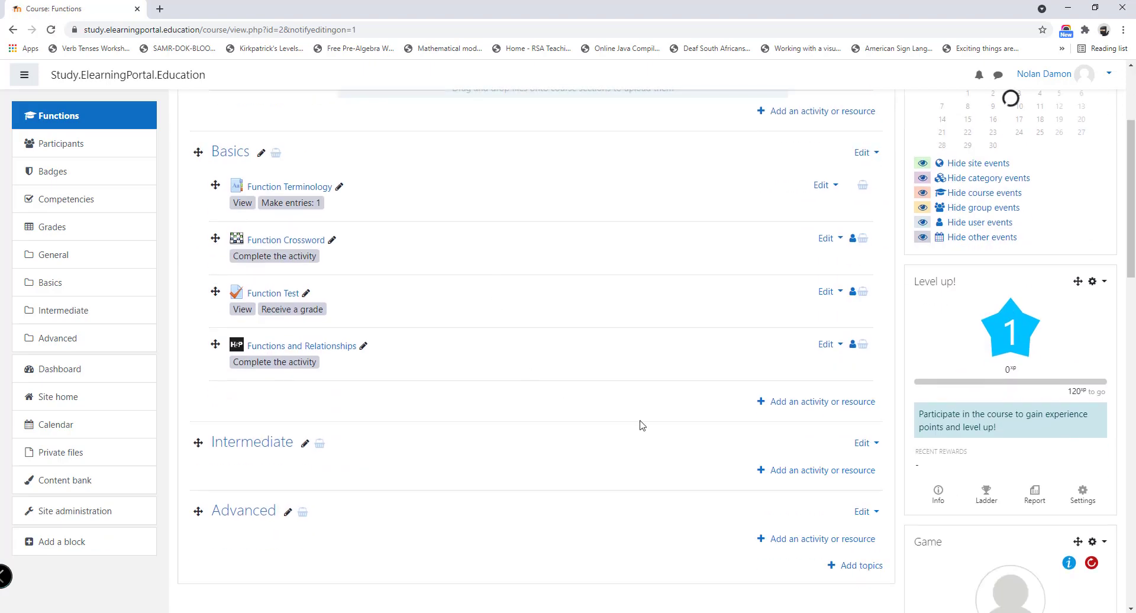
click(799, 405)
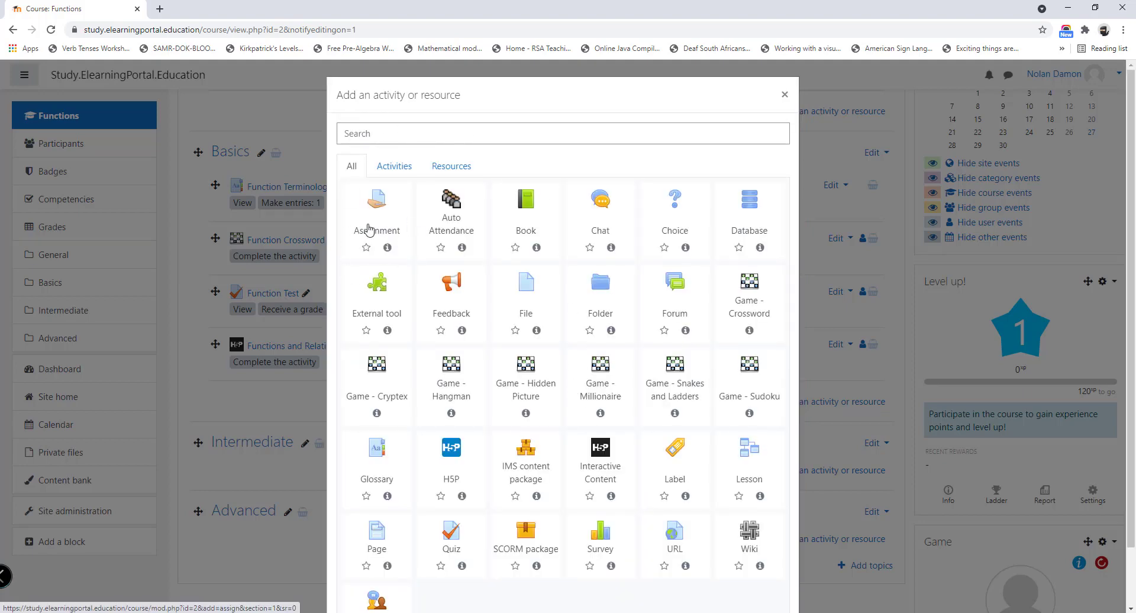
click(381, 236)
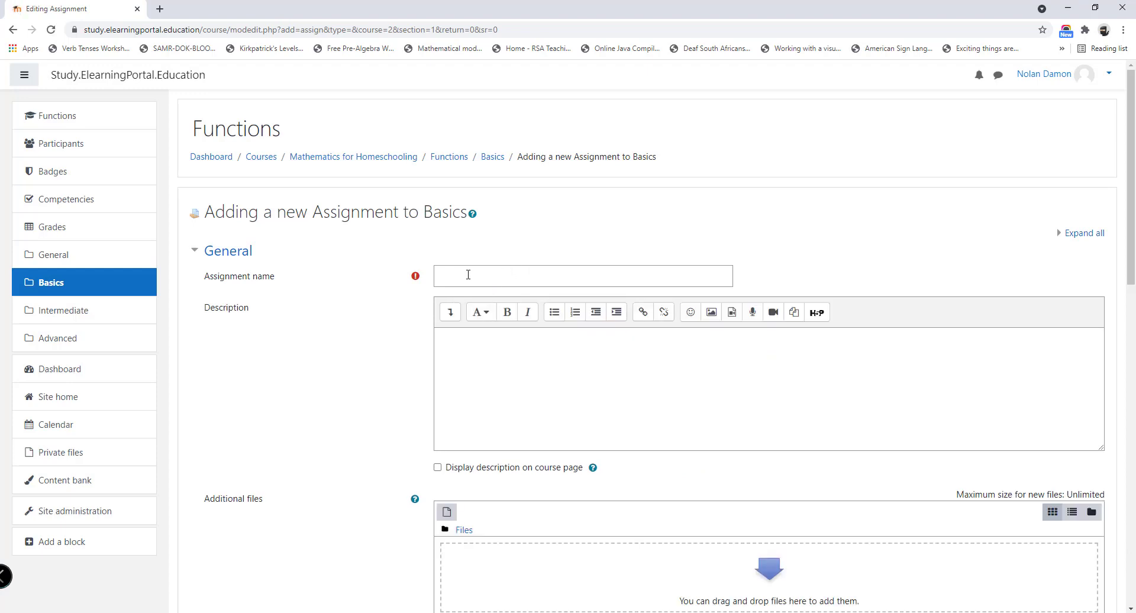
- Name the assignment 'Functions Assignment'
click(518, 278)
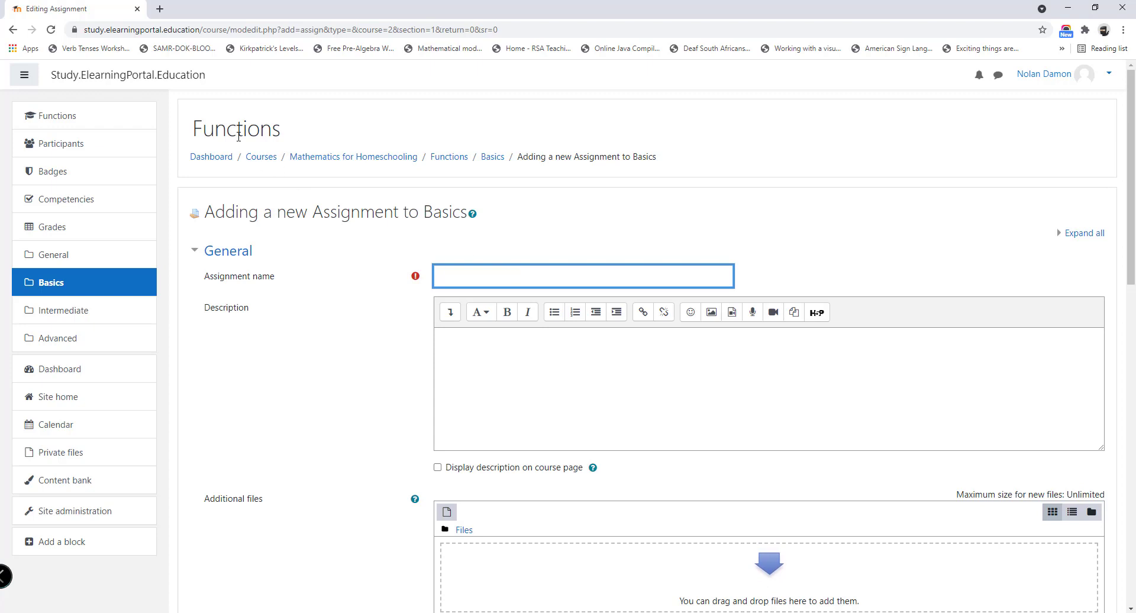
click(301, 130)
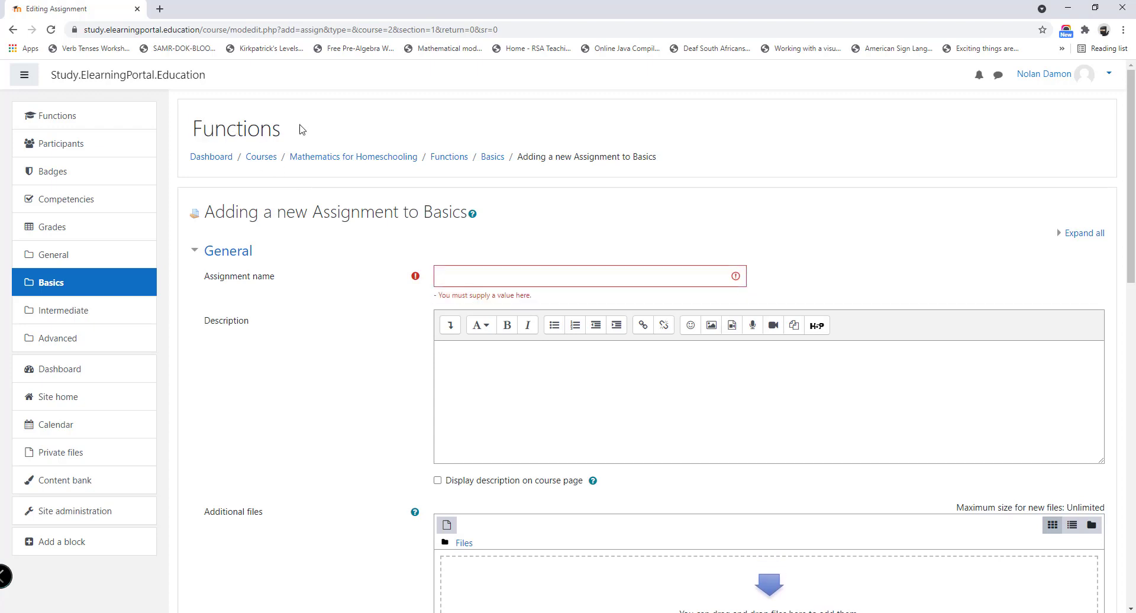
click(509, 280)
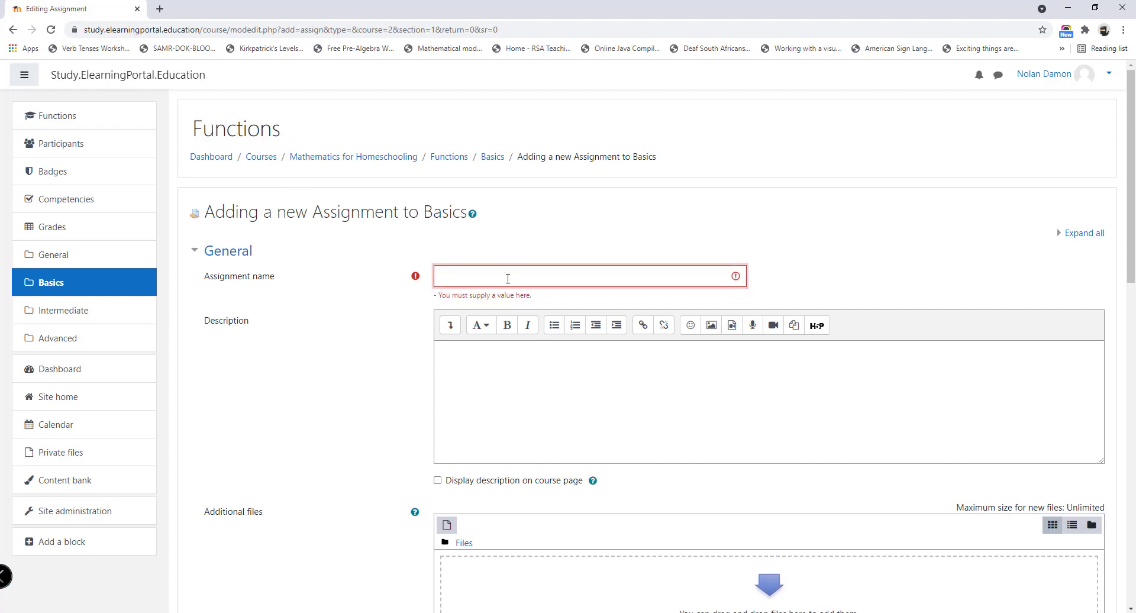
text(Functions Assignment)
- Write a description asking students to upload their written assignment for online marking
scroll(492, 387, down, 1)
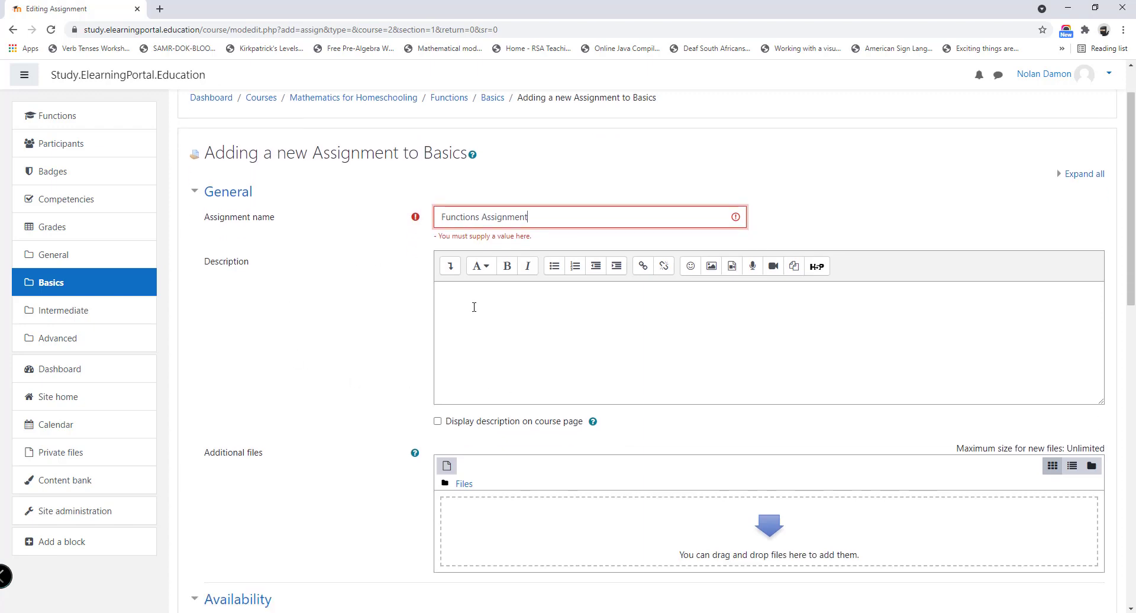
click(457, 300)
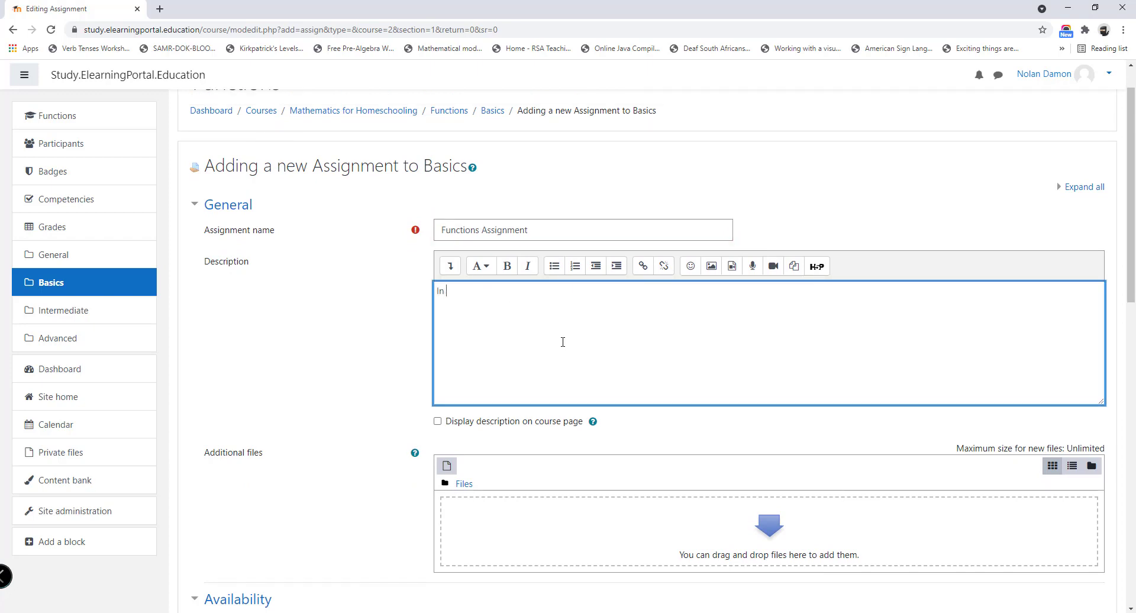
text(In this activity you need to upload you)
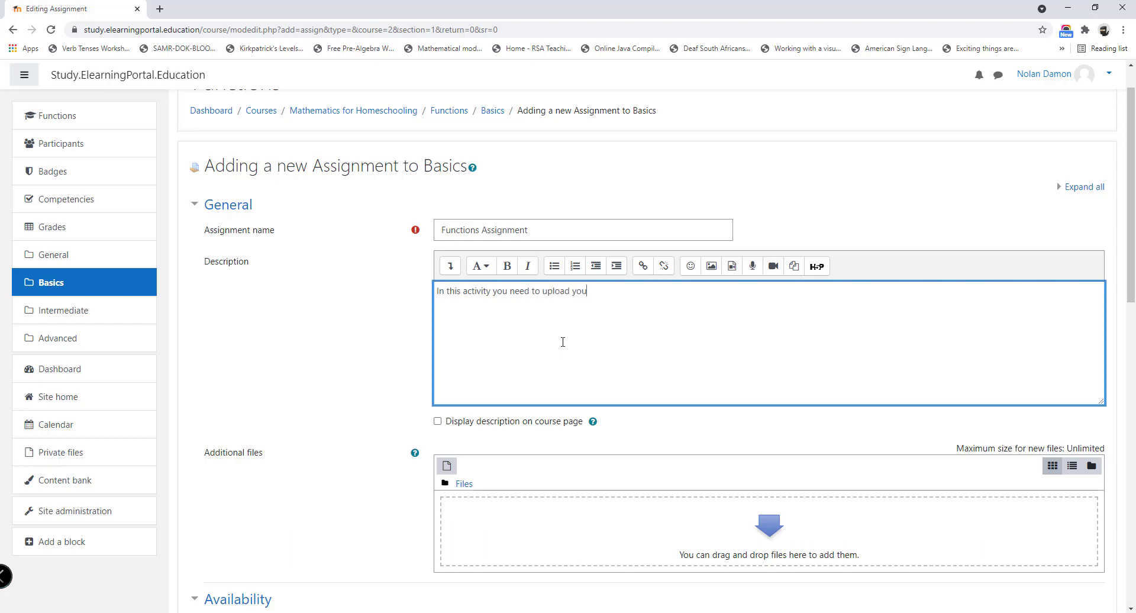
text(r written assignment which)
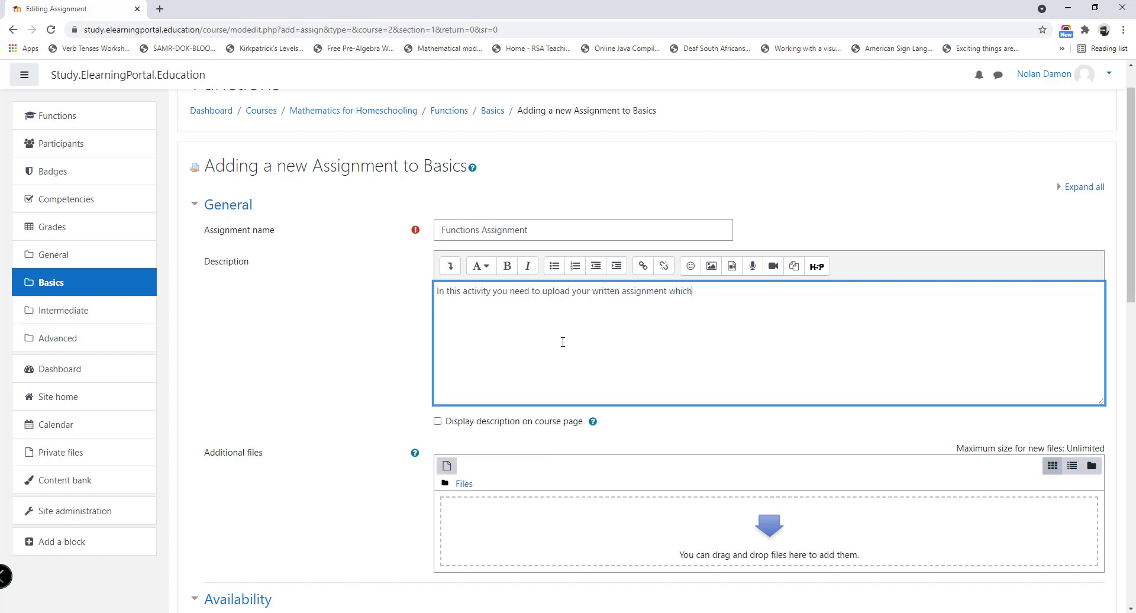
text( will be marked online.)
- Attach 'Functions Basic Excercise.docx' under Additional files
scroll(370, 302, down, 3)
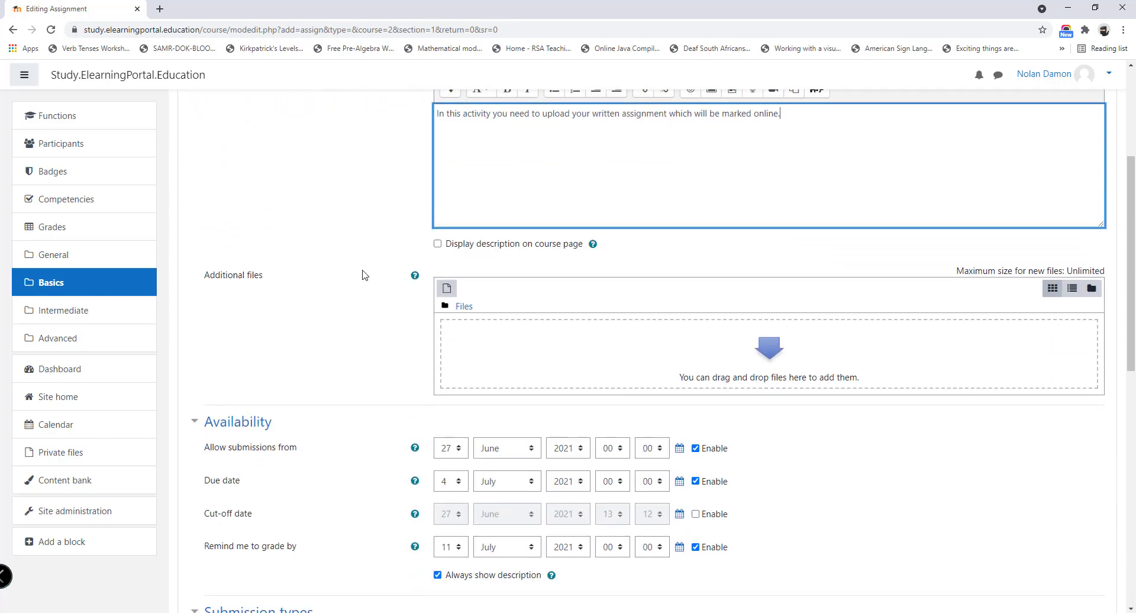
click(446, 290)
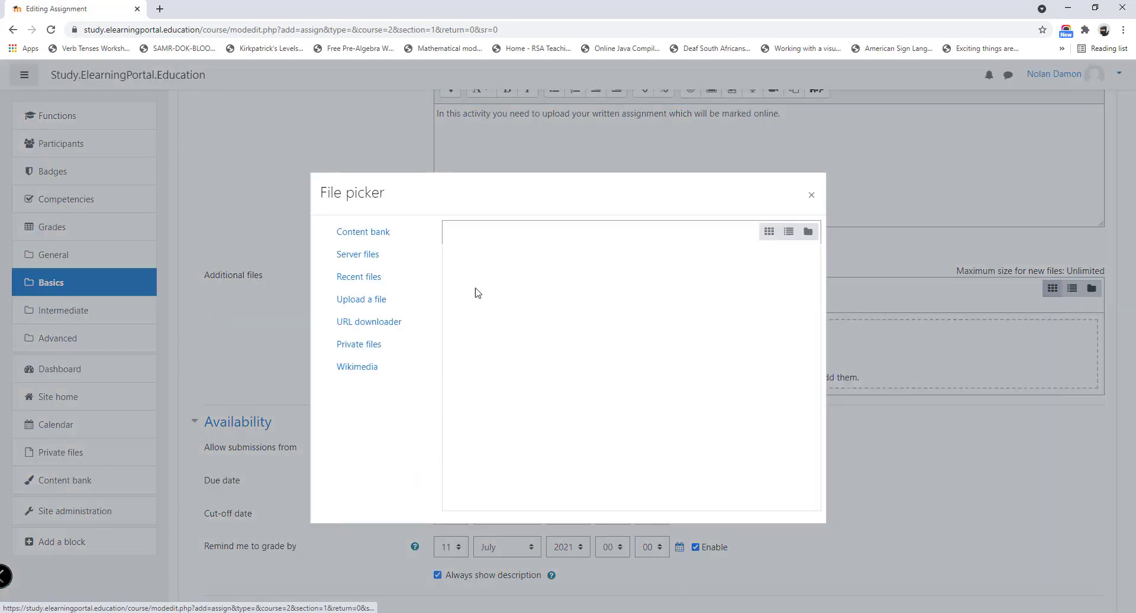
click(805, 191)
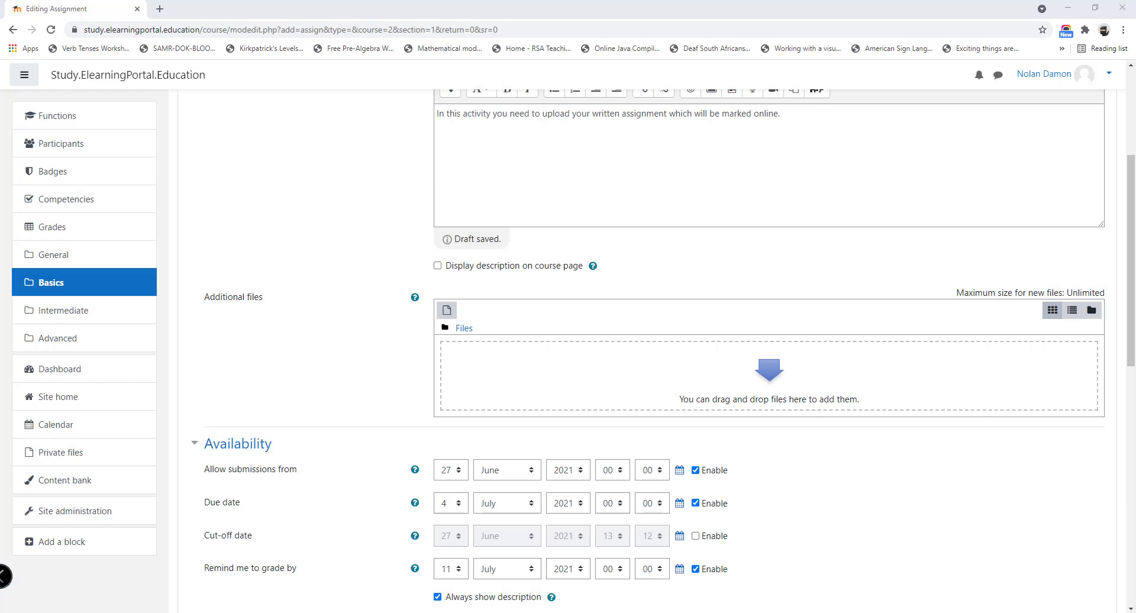
drag(0, 438, 562, 410)
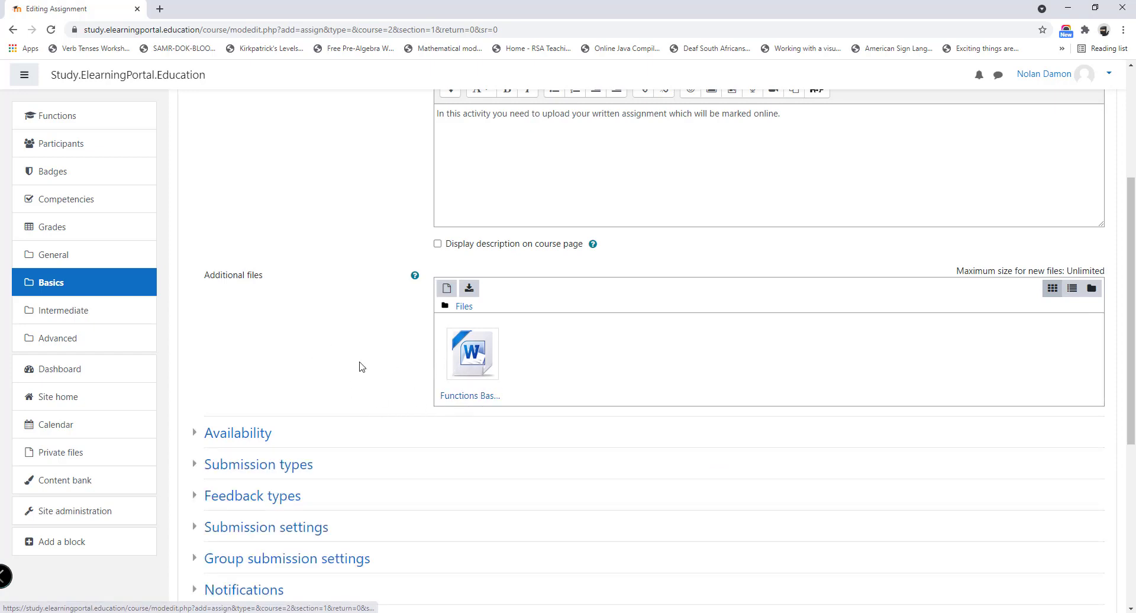
scroll(358, 368, down, 2)
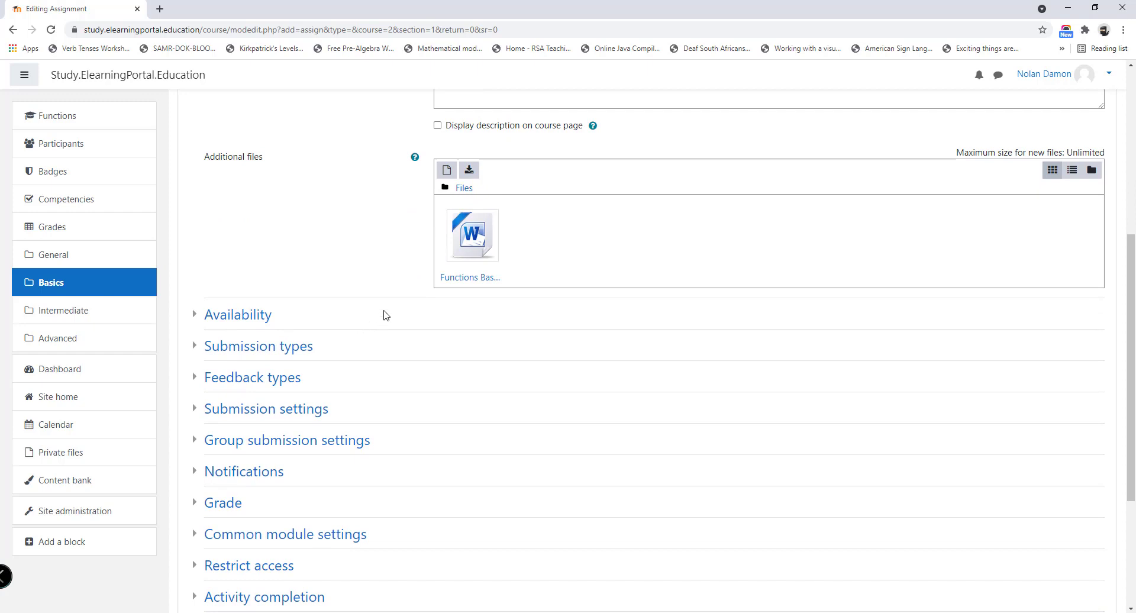
scroll(385, 316, down, 1)
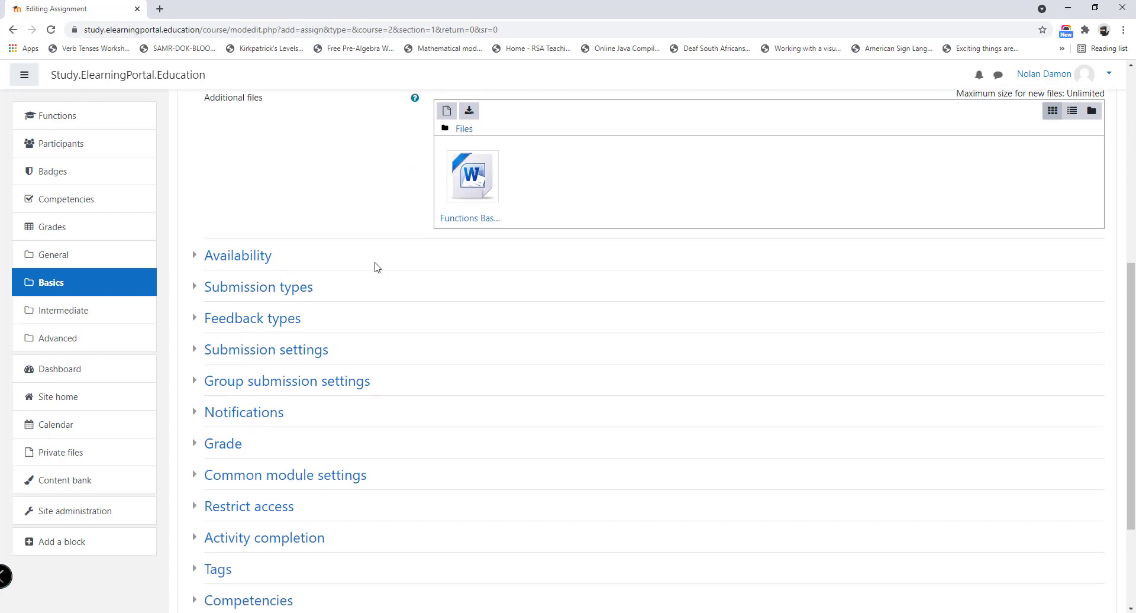
- Enable the cut-off date and set it to 4 July 2021, 00:00
click(244, 260)
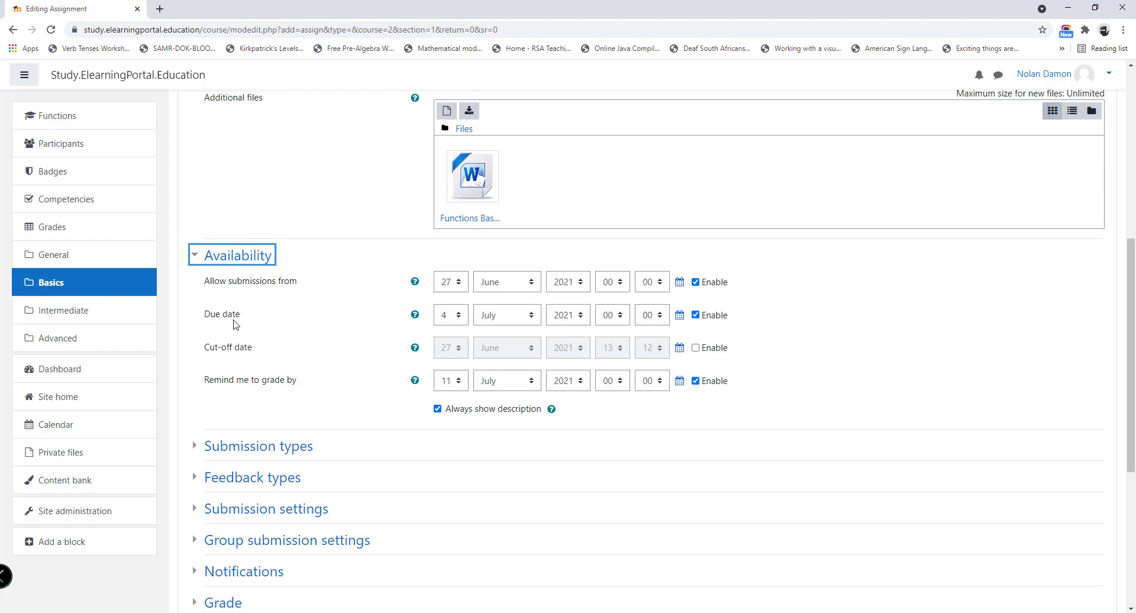
click(695, 348)
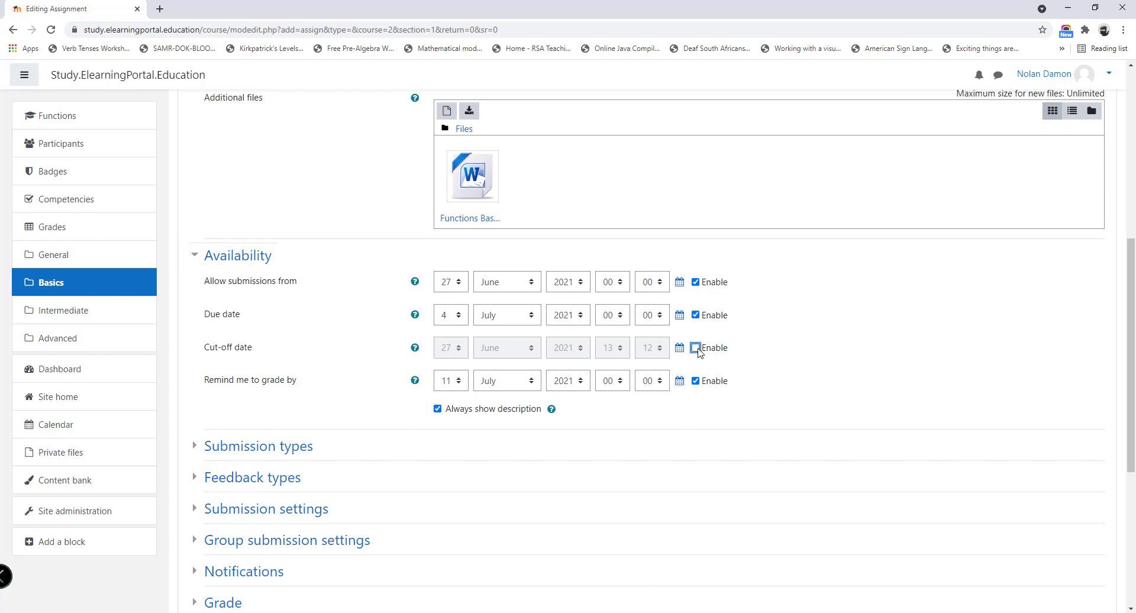
click(460, 352)
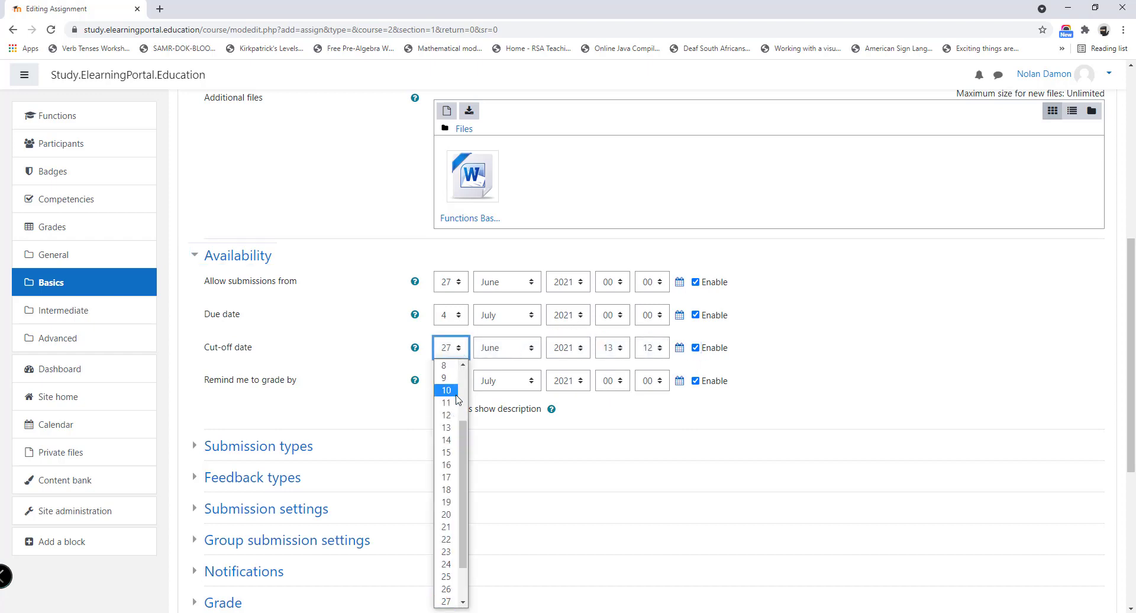
click(443, 402)
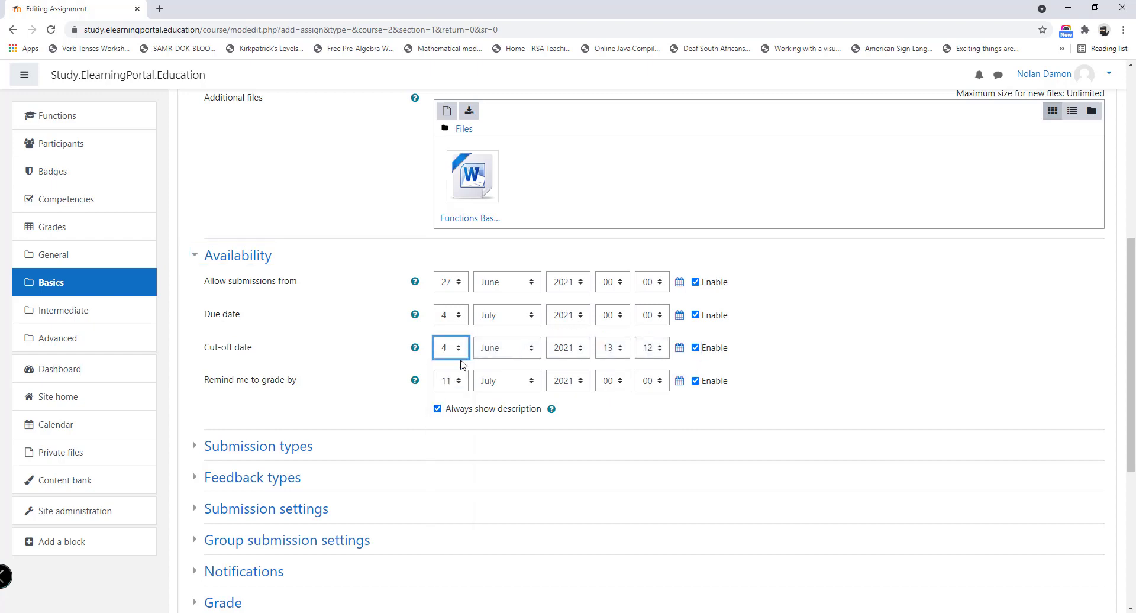
click(530, 351)
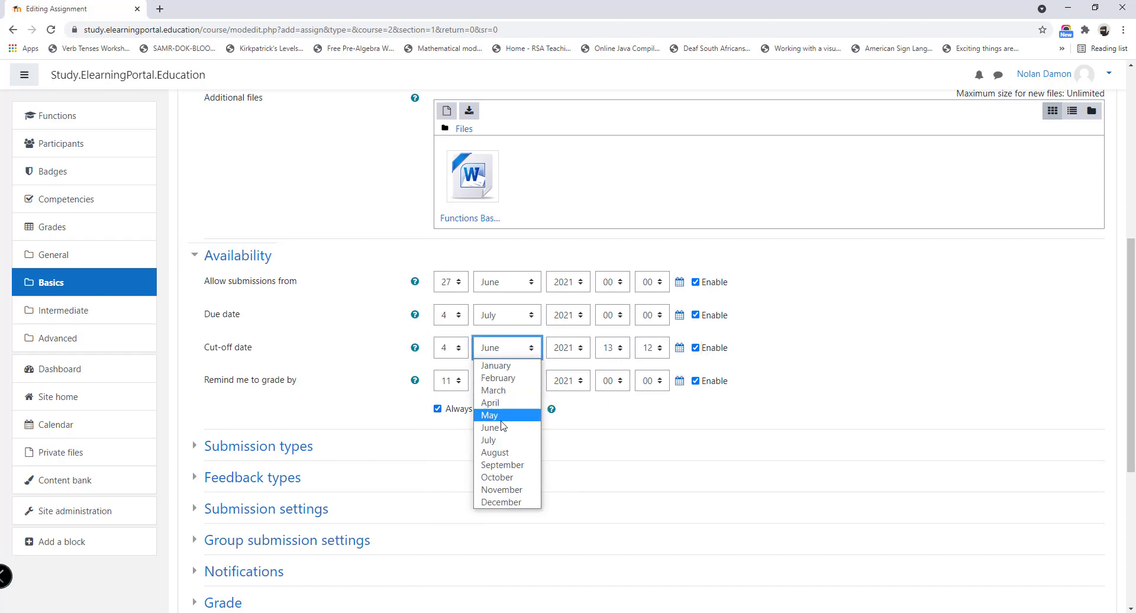
click(500, 442)
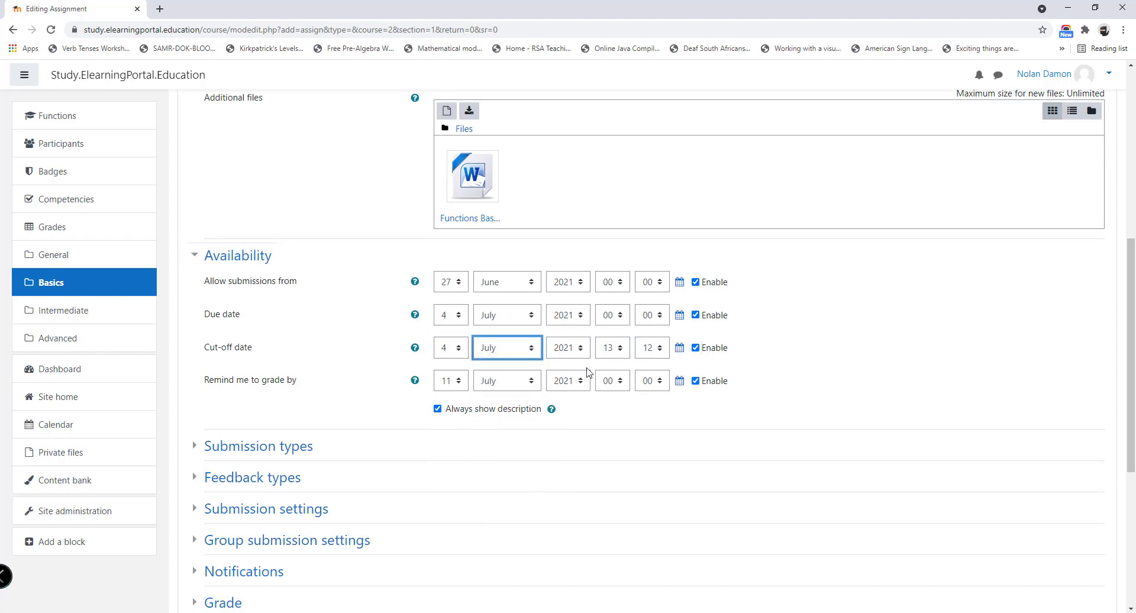
click(620, 350)
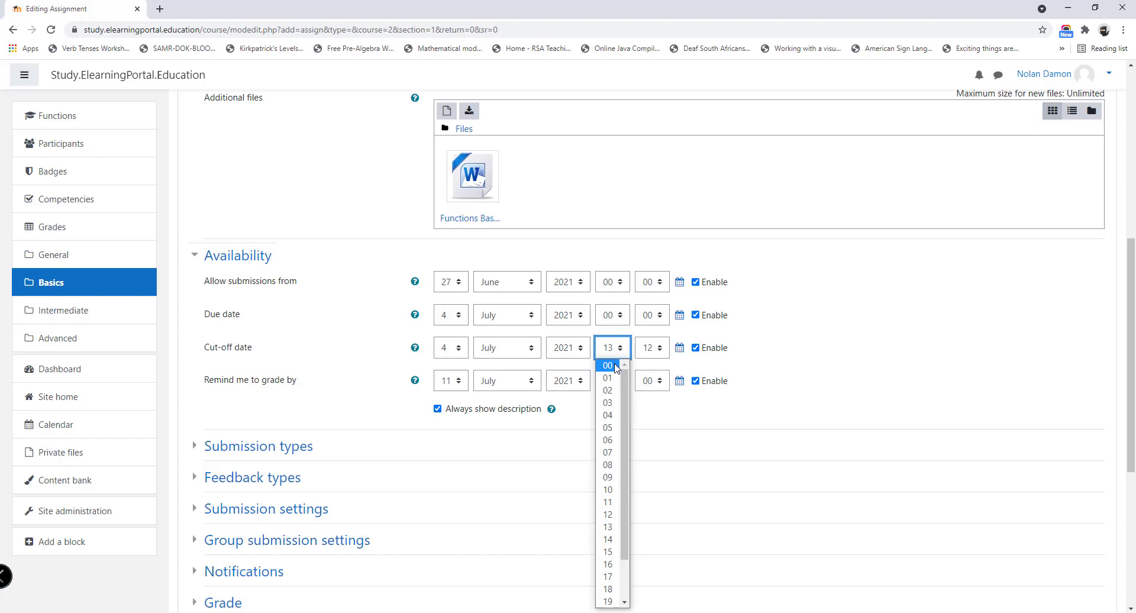
click(613, 365)
click(657, 349)
click(652, 366)
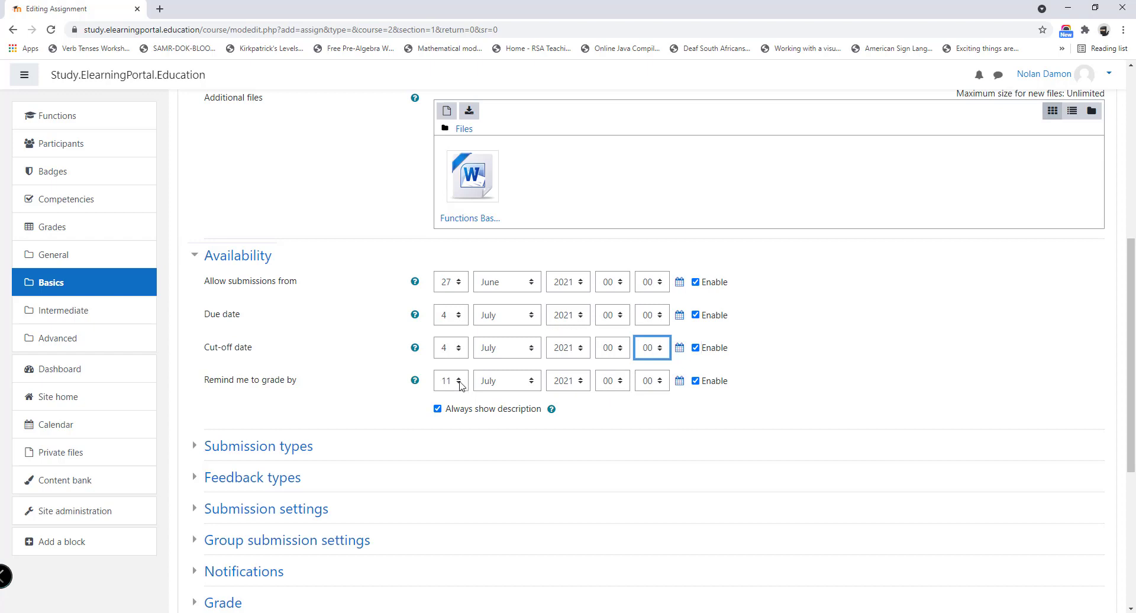
scroll(373, 349, down, 2)
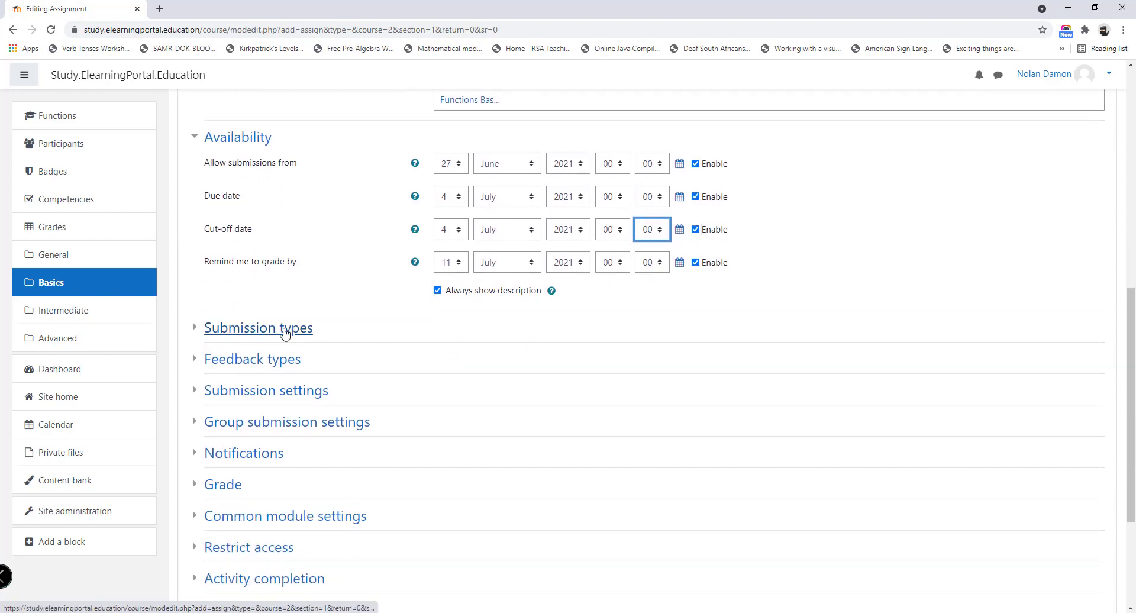
- Limit submissions to 1 uploaded file, keeping maximum size at the site upload limit
click(284, 330)
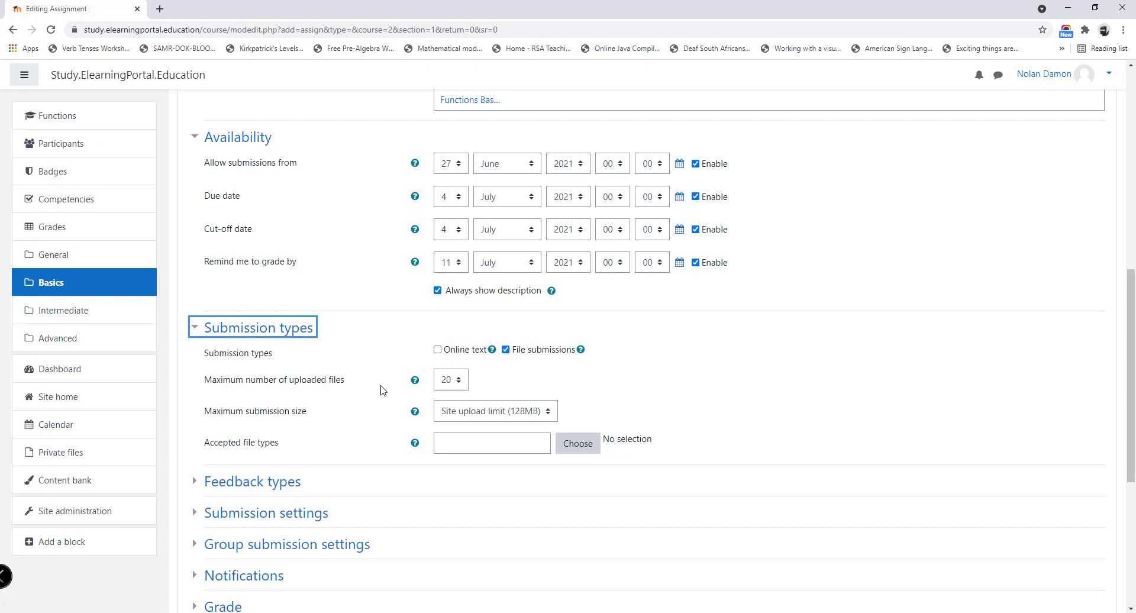
click(459, 383)
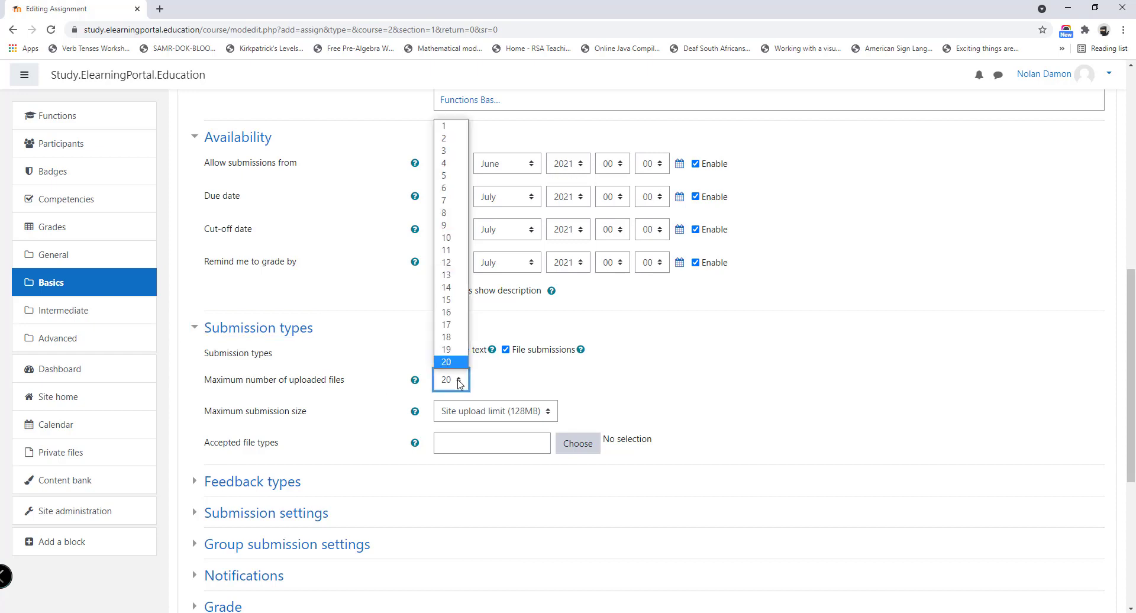
click(451, 125)
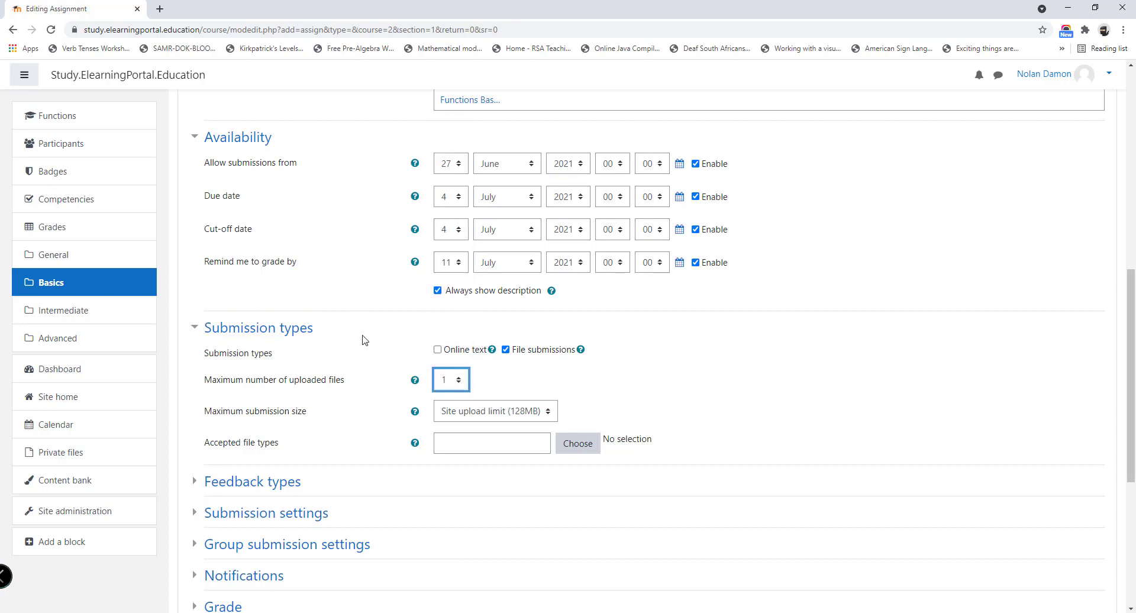
click(323, 409)
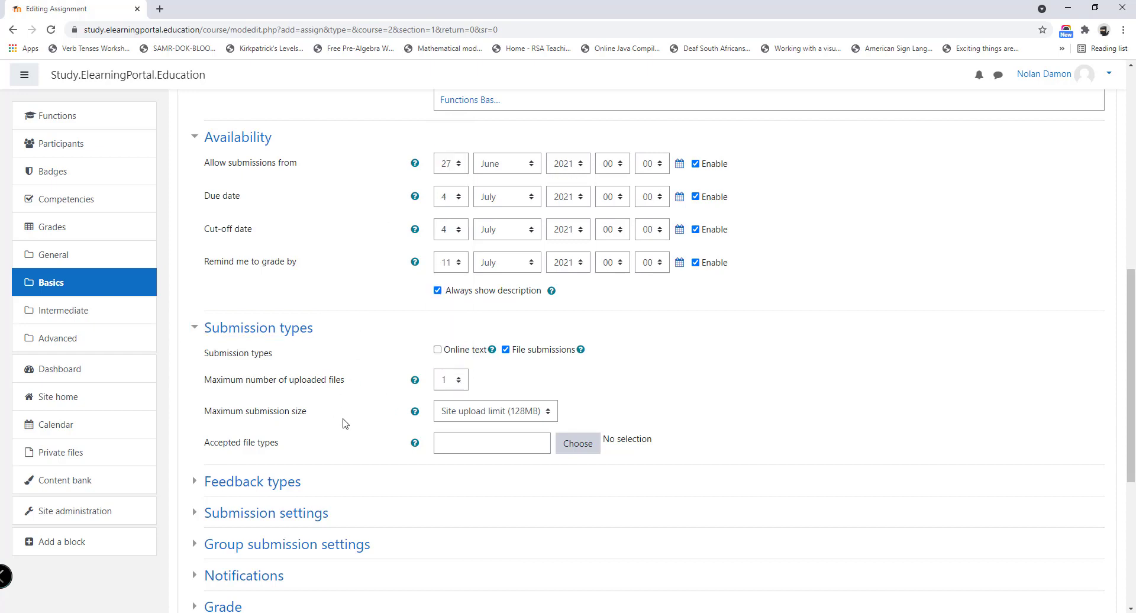
click(536, 418)
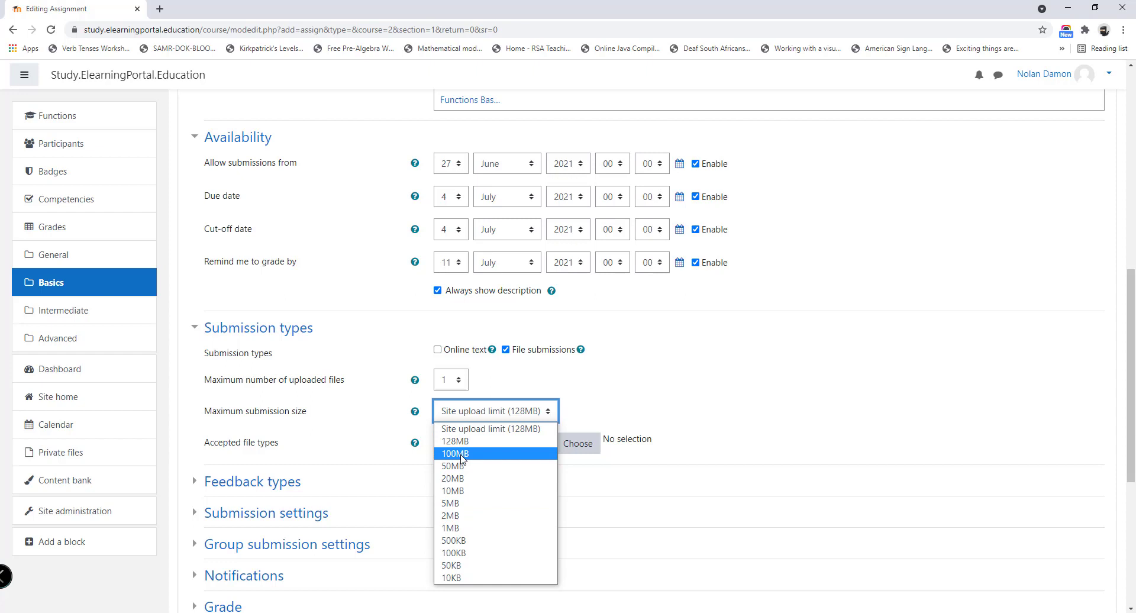
click(348, 421)
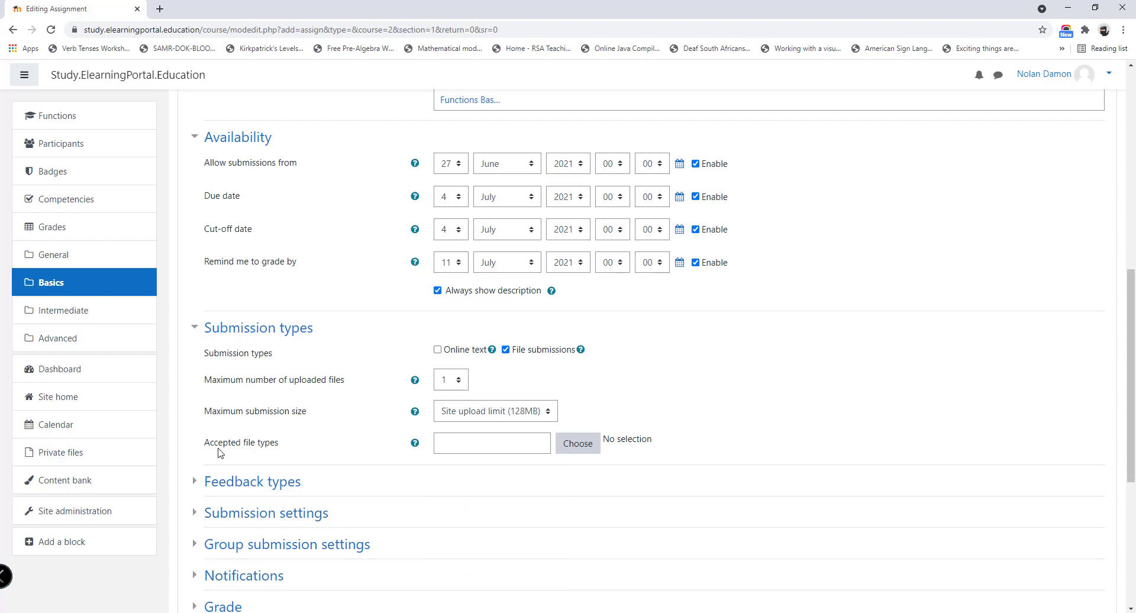
- Leave accepted file types empty, enable Feedback files, and set Comment inline to Yes
click(463, 443)
click(346, 405)
scroll(346, 406, down, 4)
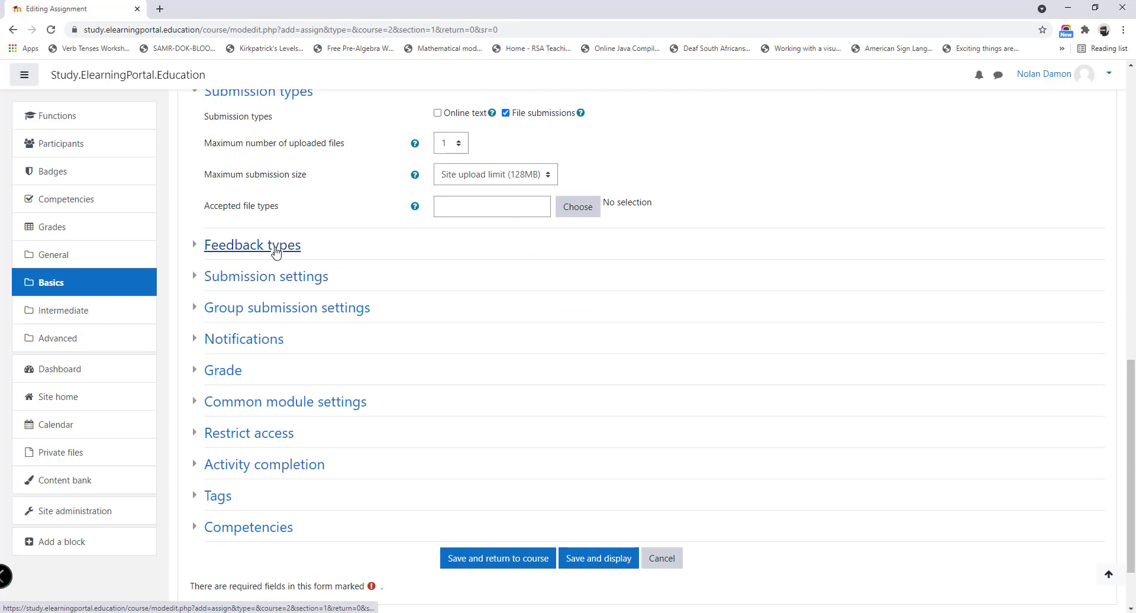
click(276, 250)
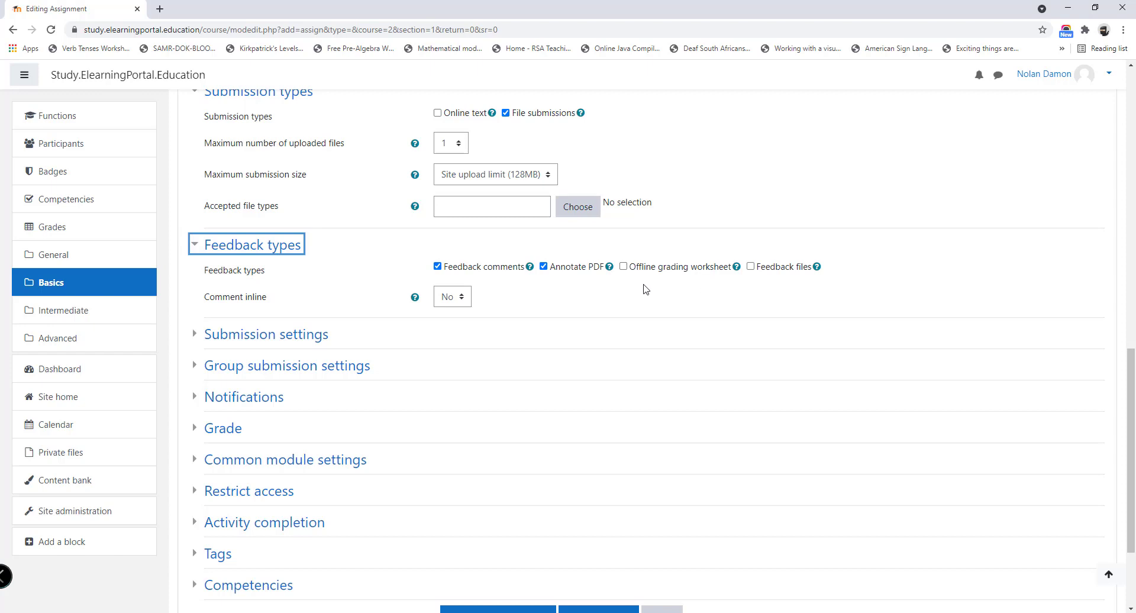
click(751, 267)
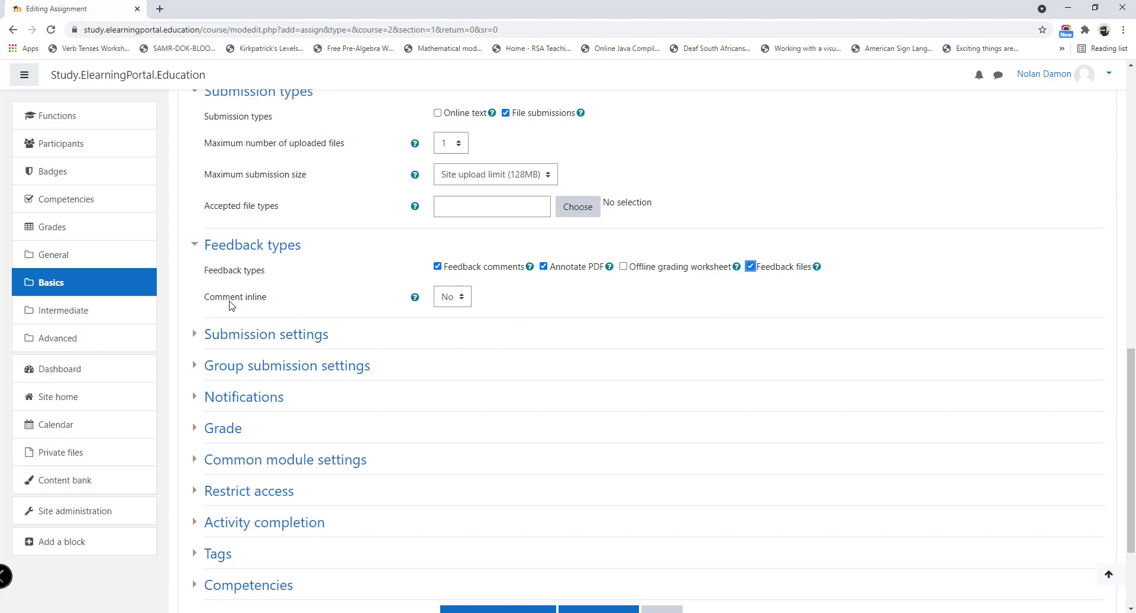
click(464, 299)
click(458, 328)
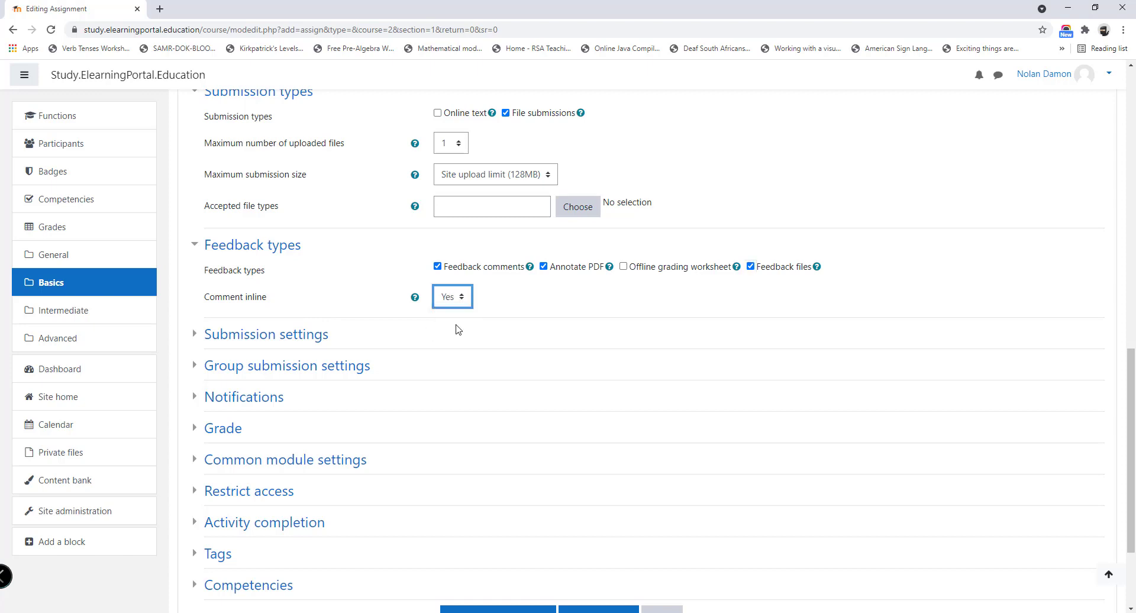
- Require students to click the submit button and accept the submission statement
click(313, 344)
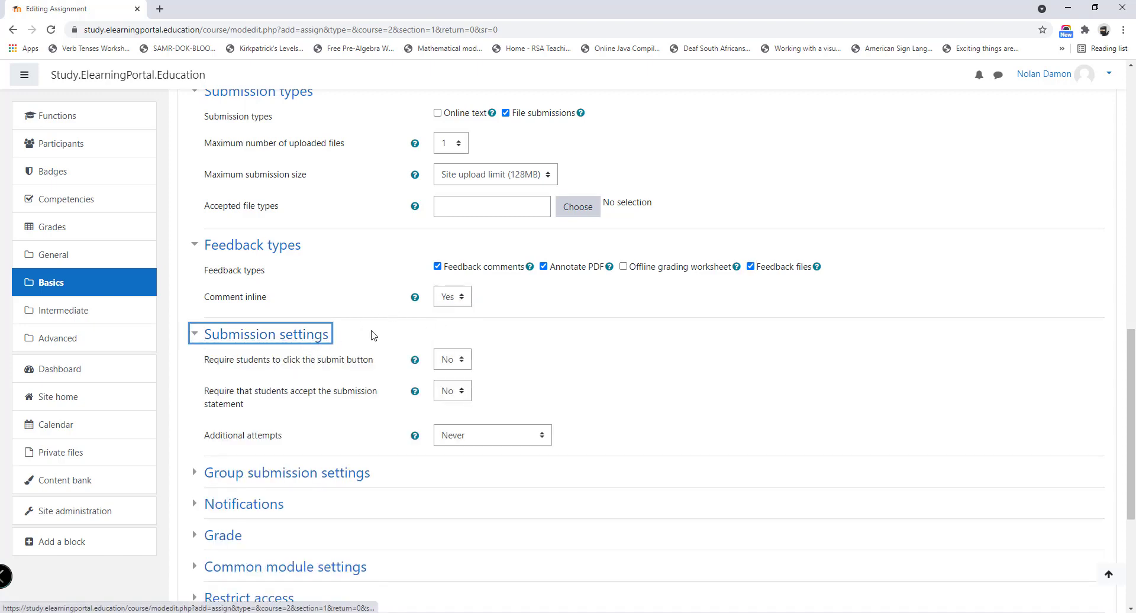
scroll(375, 332, down, 1)
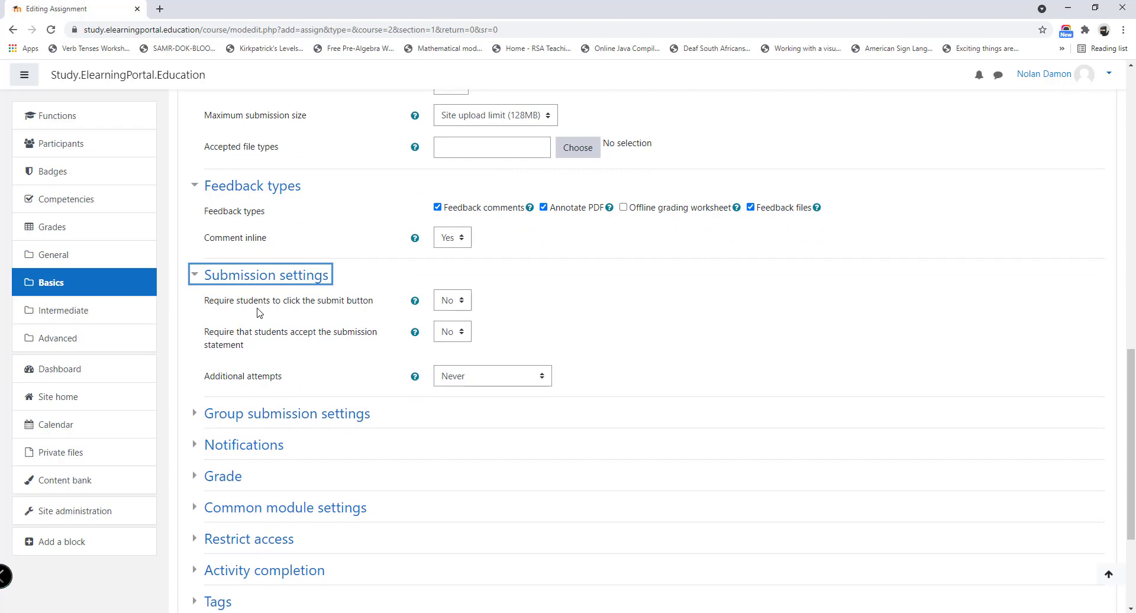
click(465, 307)
click(451, 330)
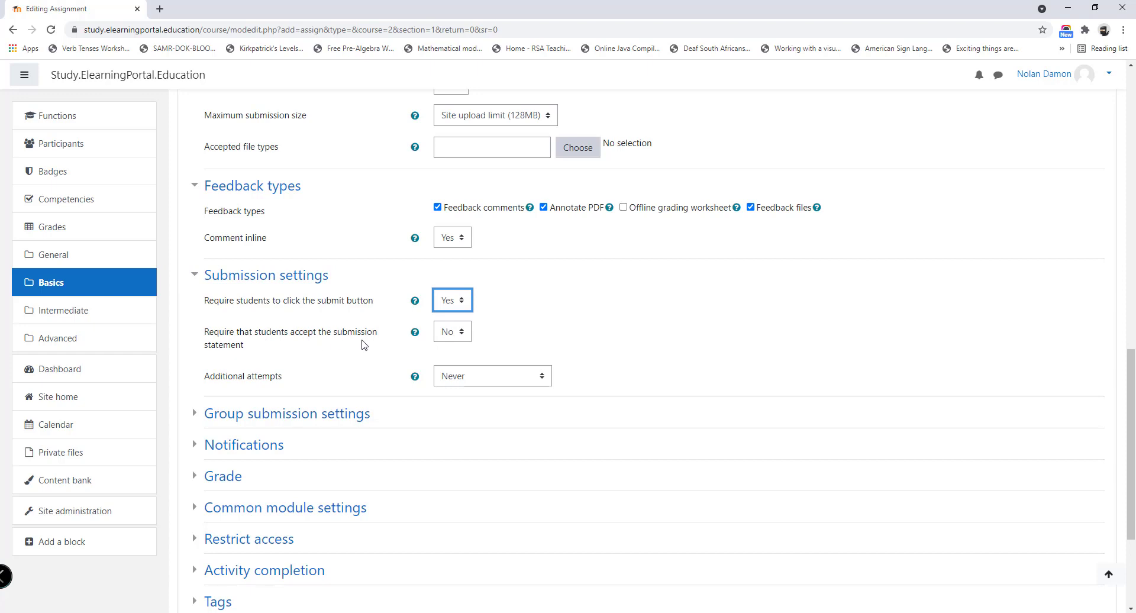
click(461, 335)
click(448, 358)
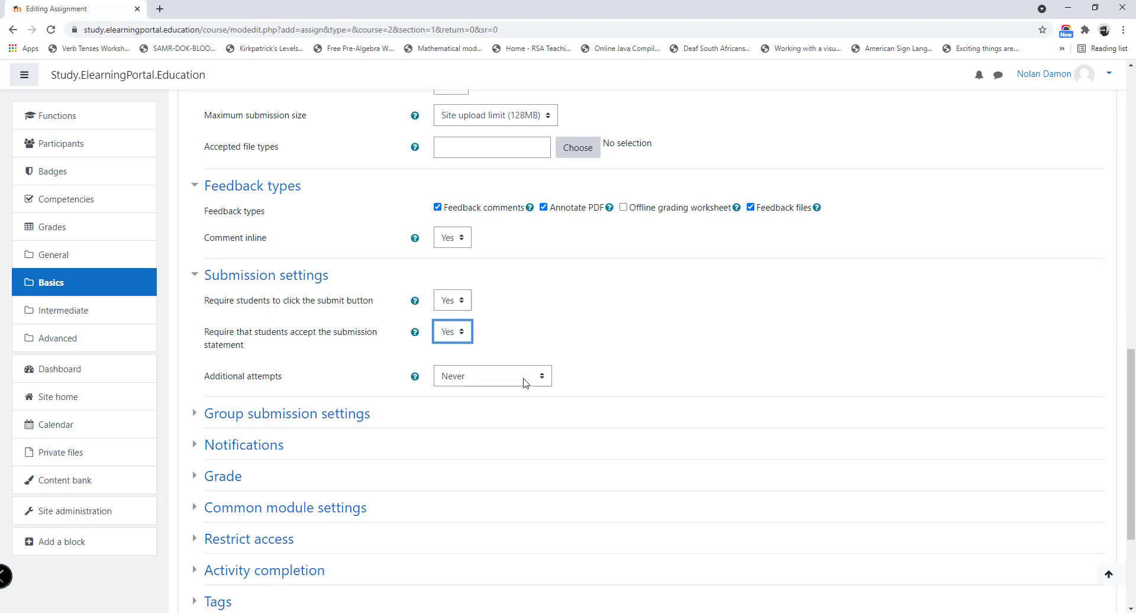
click(338, 420)
- Keep group submission set to No so students submit individually
scroll(350, 352, down, 2)
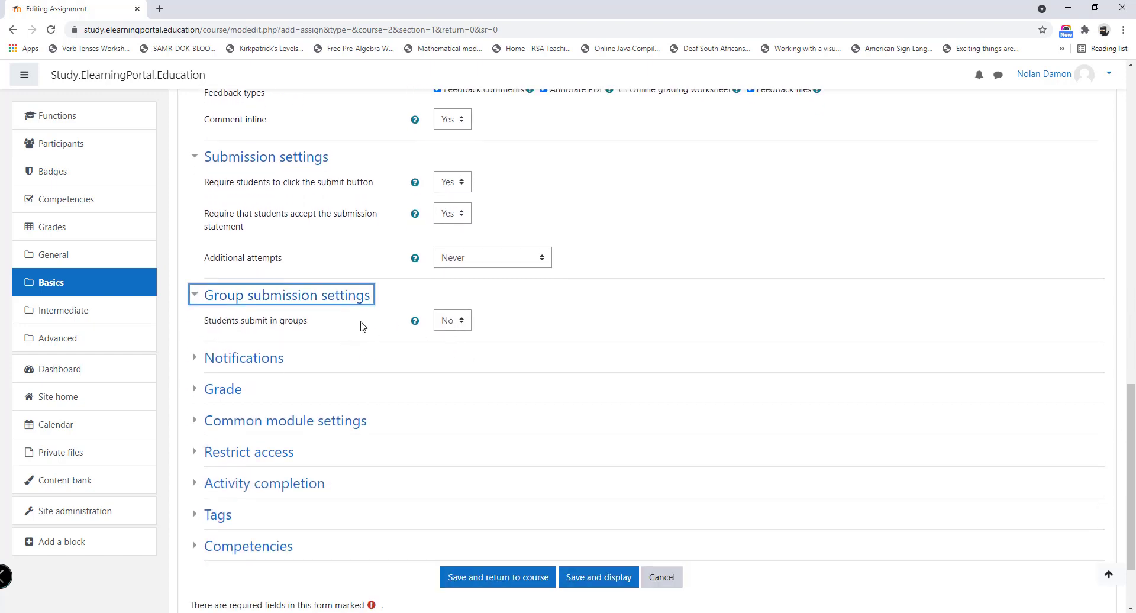
click(461, 323)
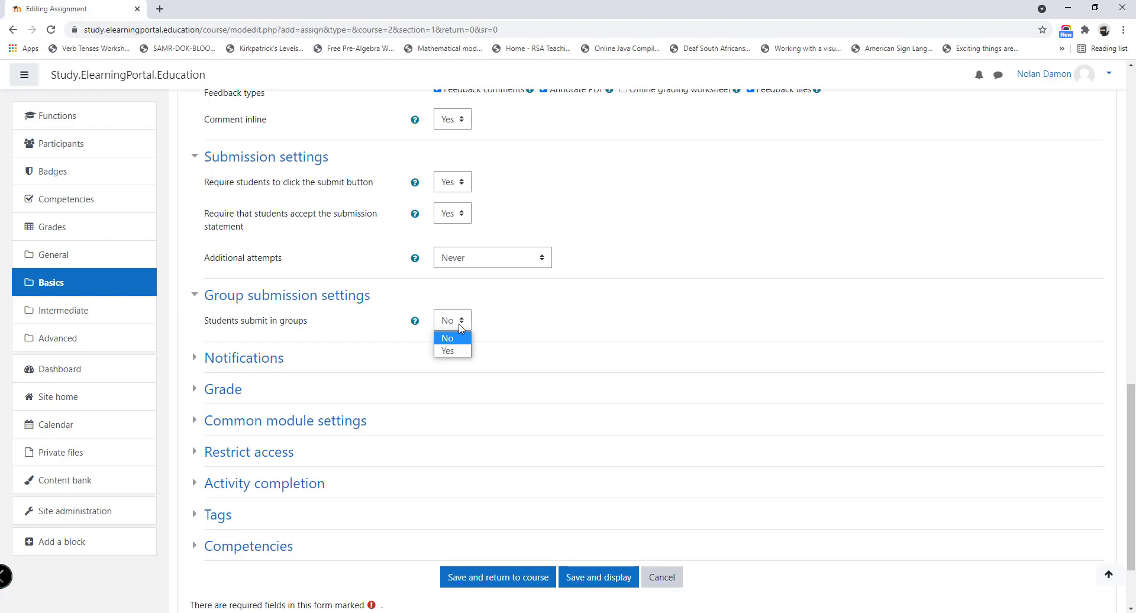
click(562, 309)
scroll(609, 335, up, 2)
scroll(591, 358, down, 2)
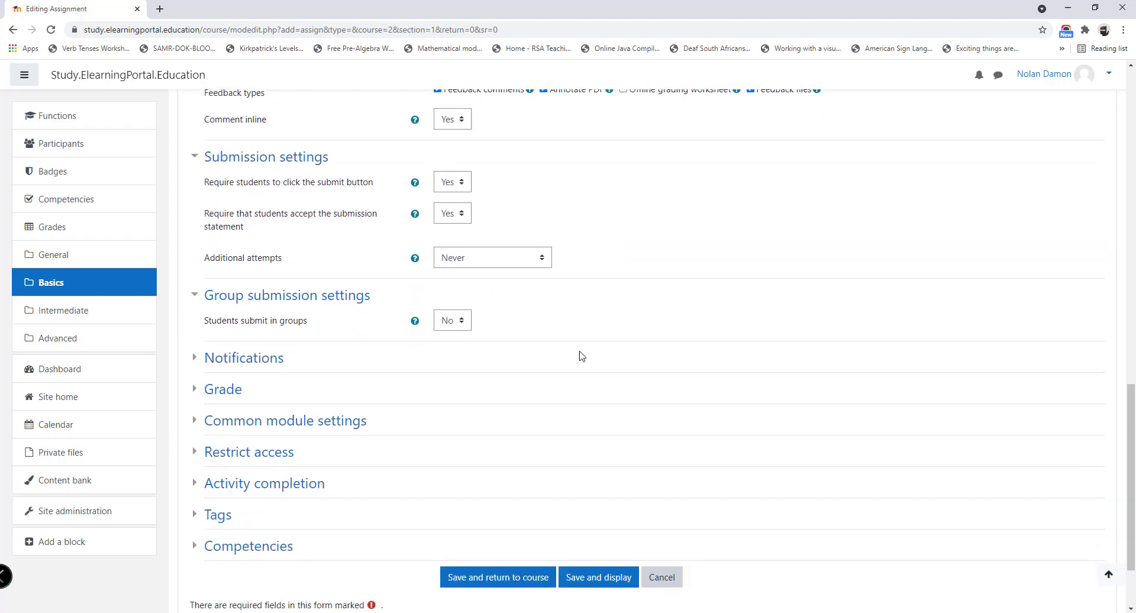
- Set Notify graders about submissions to Yes
click(267, 359)
scroll(330, 349, down, 2)
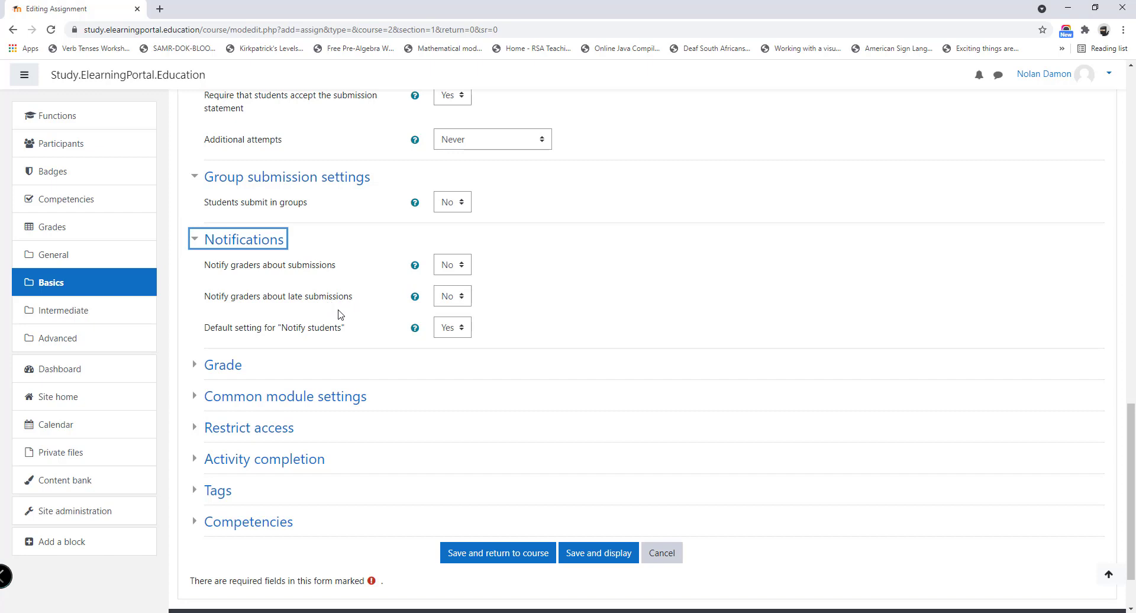
click(452, 297)
click(465, 268)
click(464, 267)
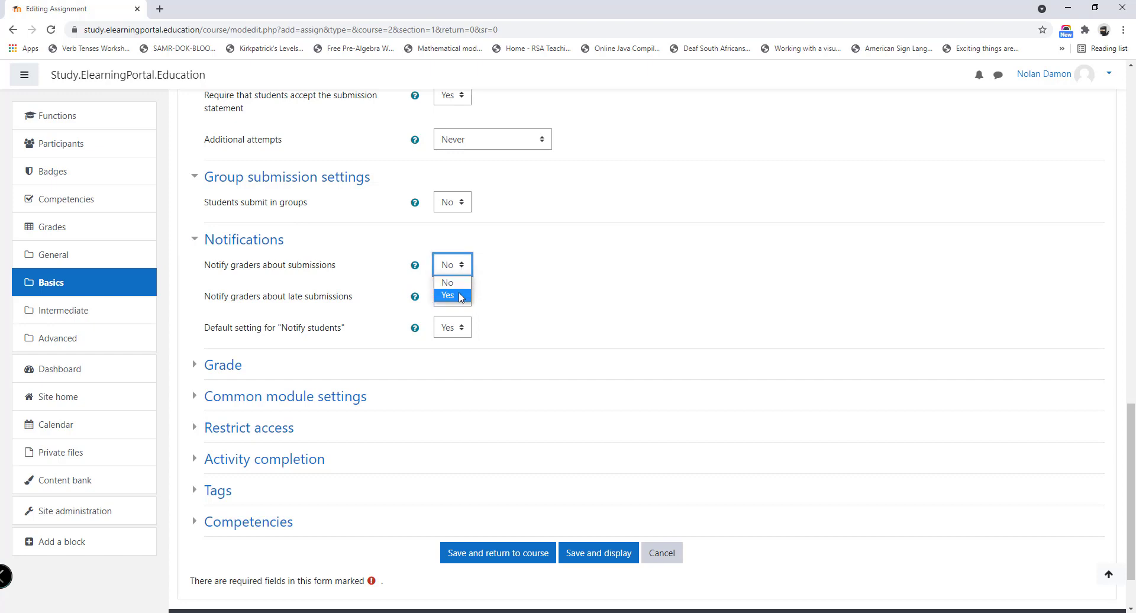
click(459, 297)
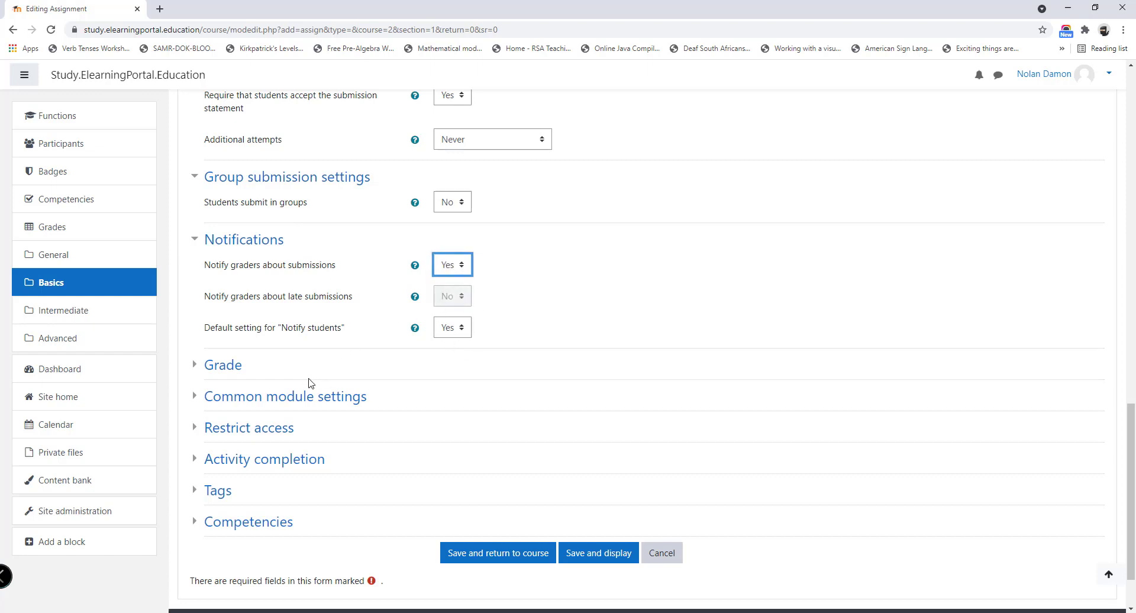
- Also notify graders about late submissions, then check grading is Point with maximum 100
scroll(296, 349, down, 1)
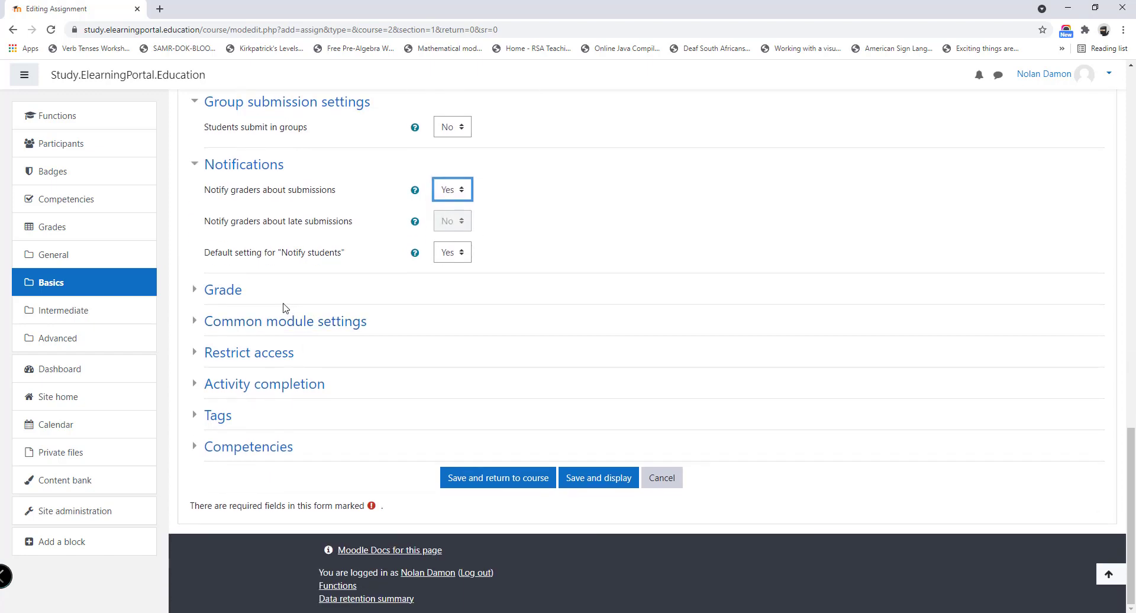
click(460, 190)
click(455, 207)
click(460, 222)
click(460, 249)
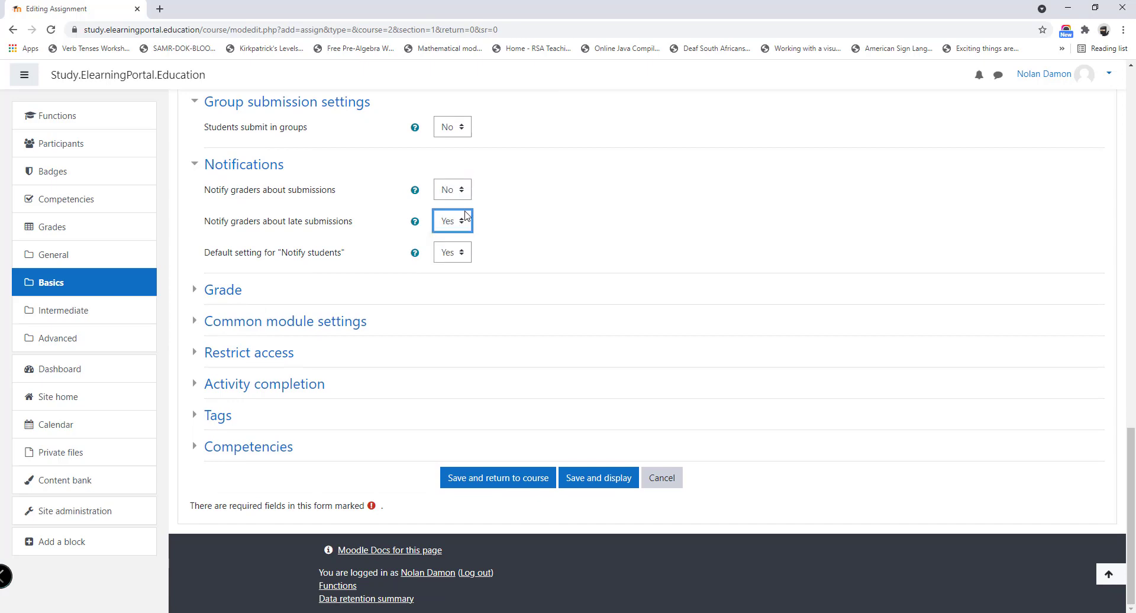
click(454, 190)
click(453, 220)
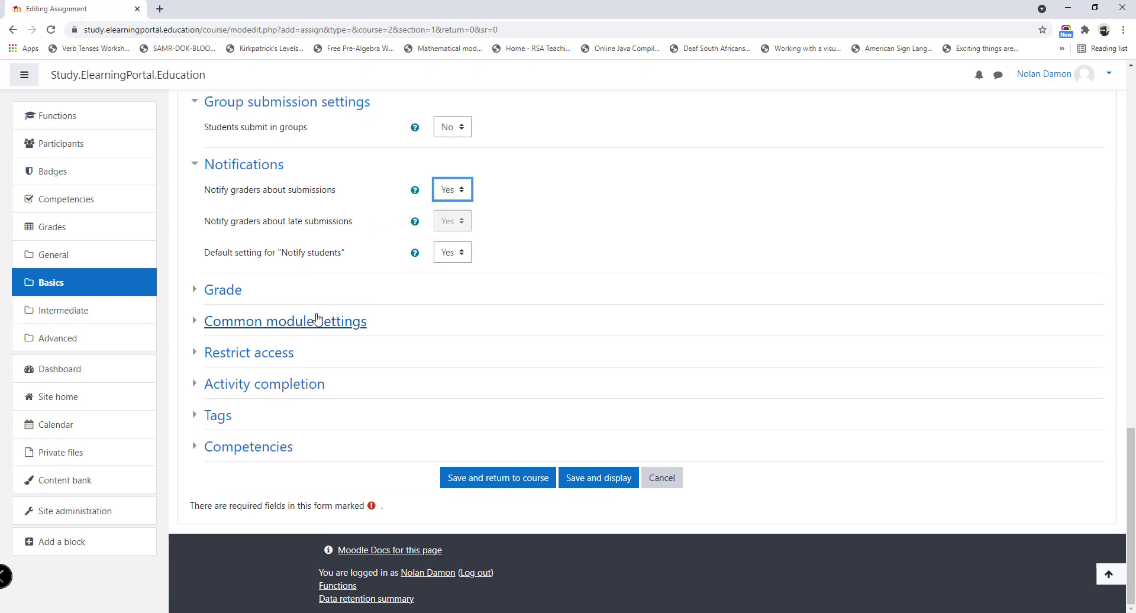
click(224, 293)
scroll(305, 320, down, 2)
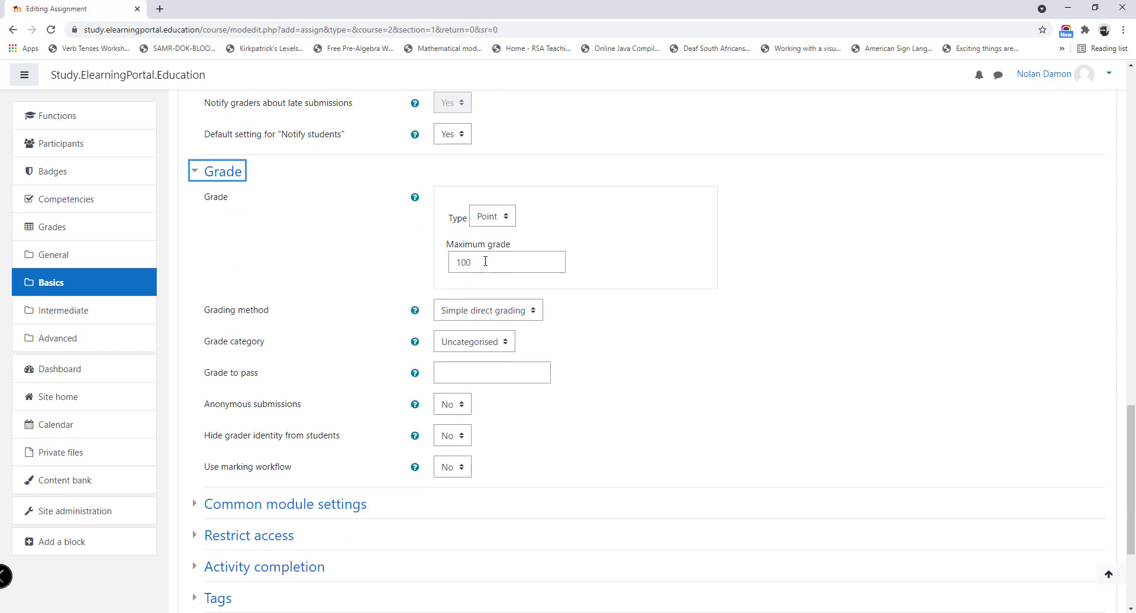
- Keep Point grading with simple direct grading, no grade to pass, and marking workflow No
click(510, 220)
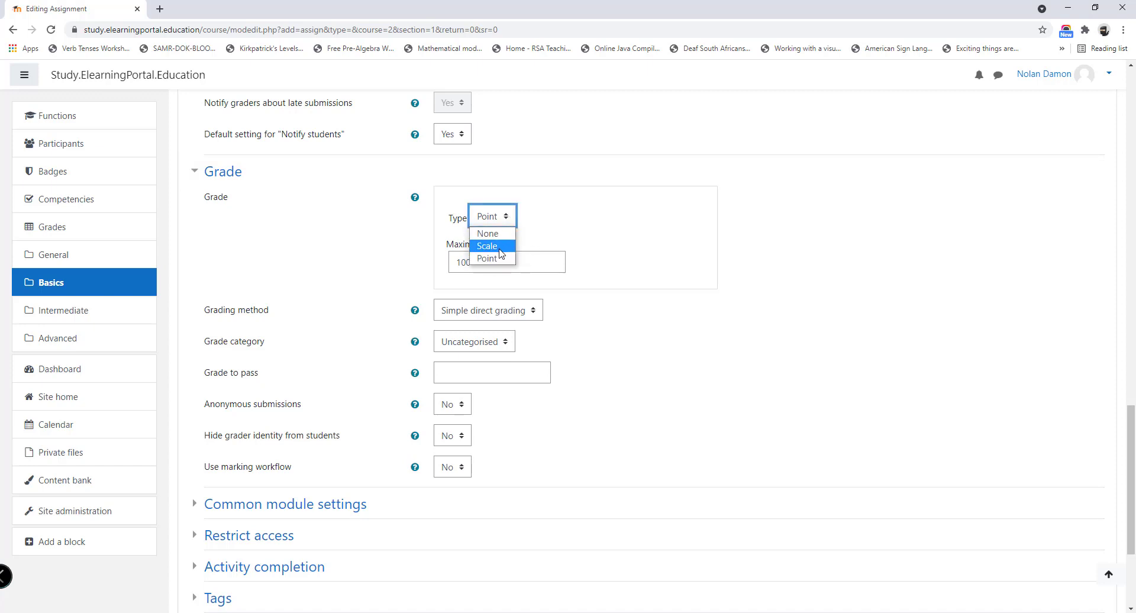
click(497, 262)
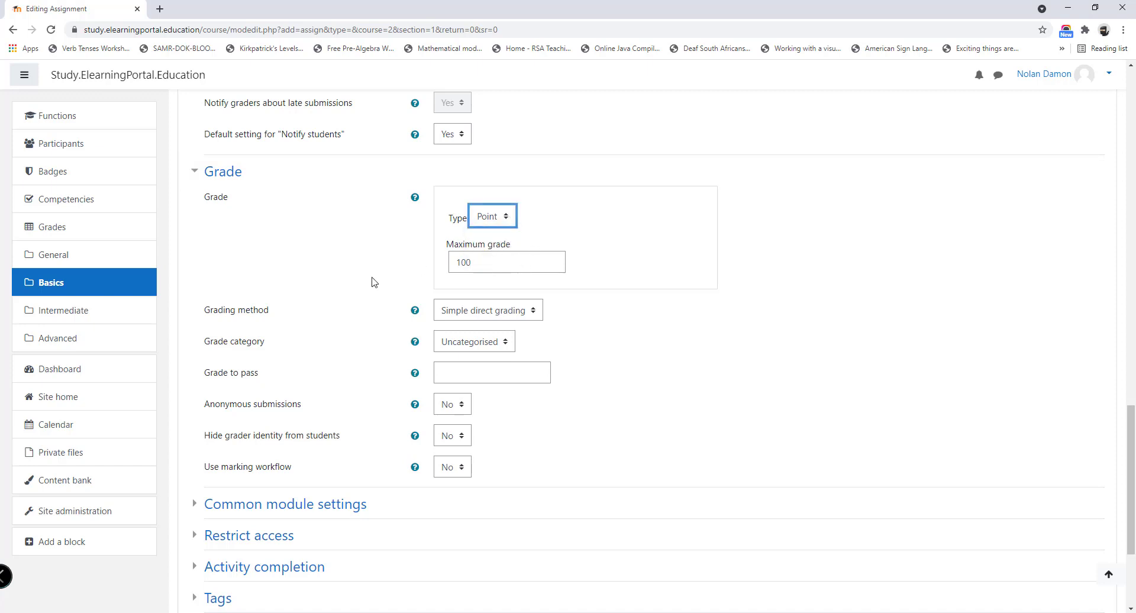
scroll(355, 254, down, 3)
scroll(340, 231, up, 1)
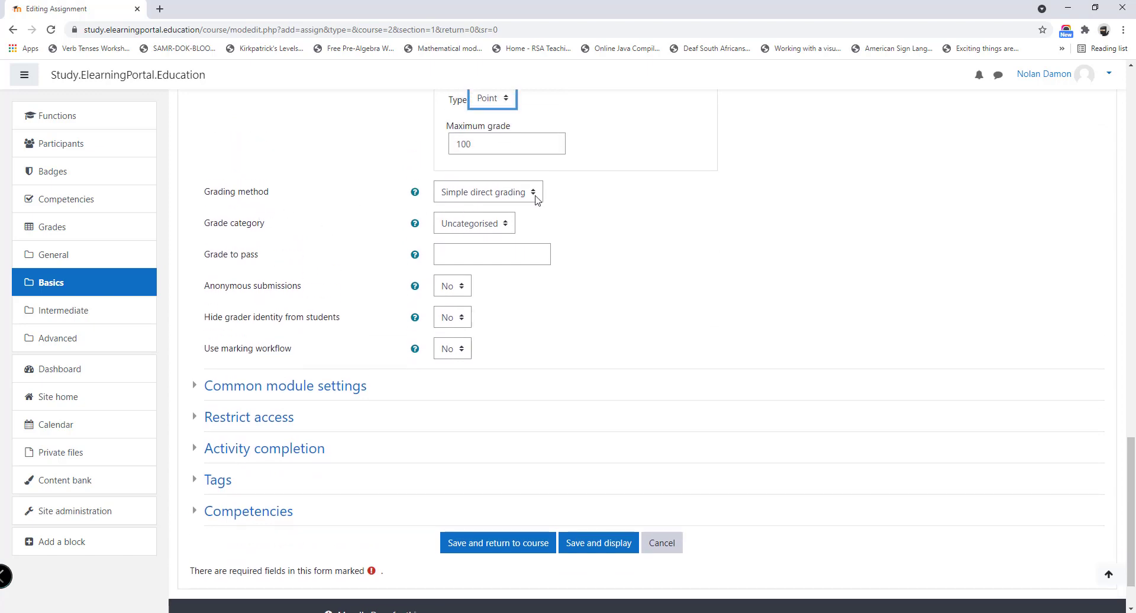
scroll(344, 228, down, 1)
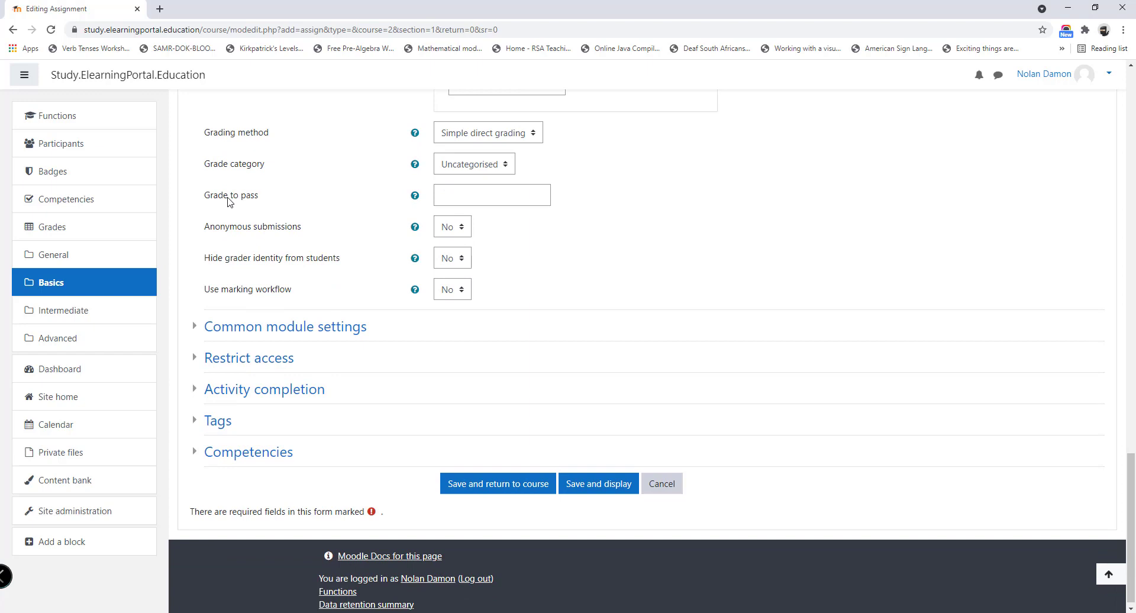
click(456, 196)
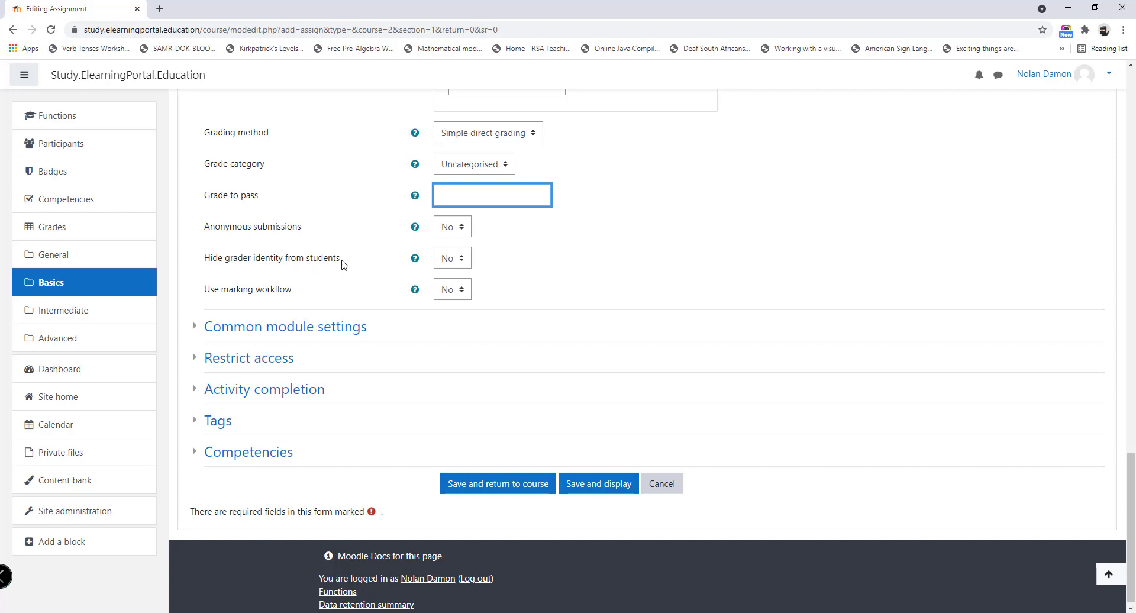
scroll(342, 264, down, 1)
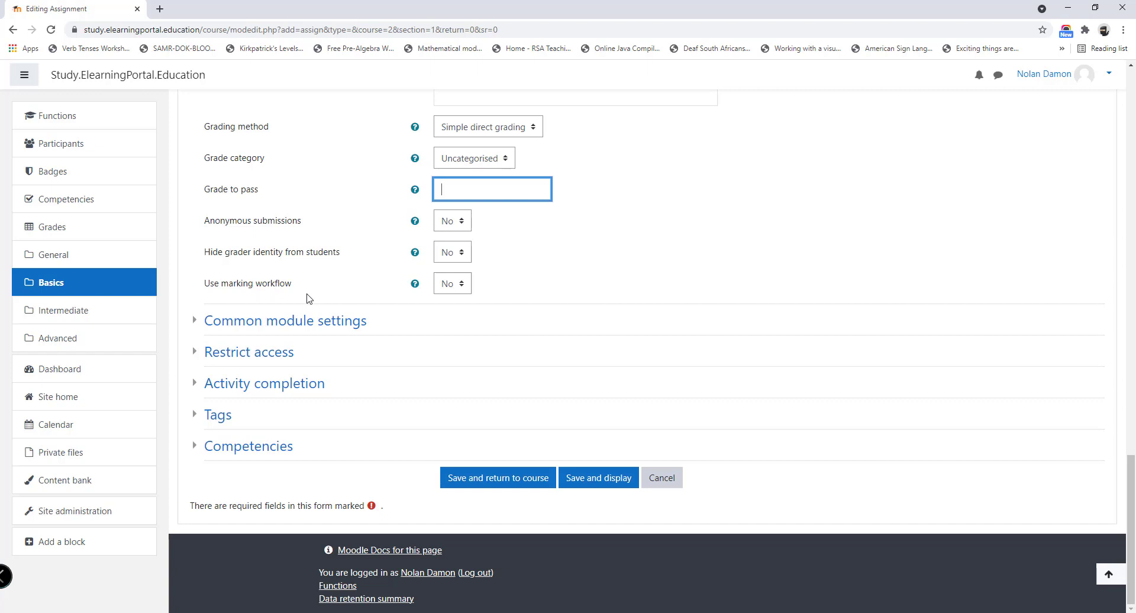
click(465, 286)
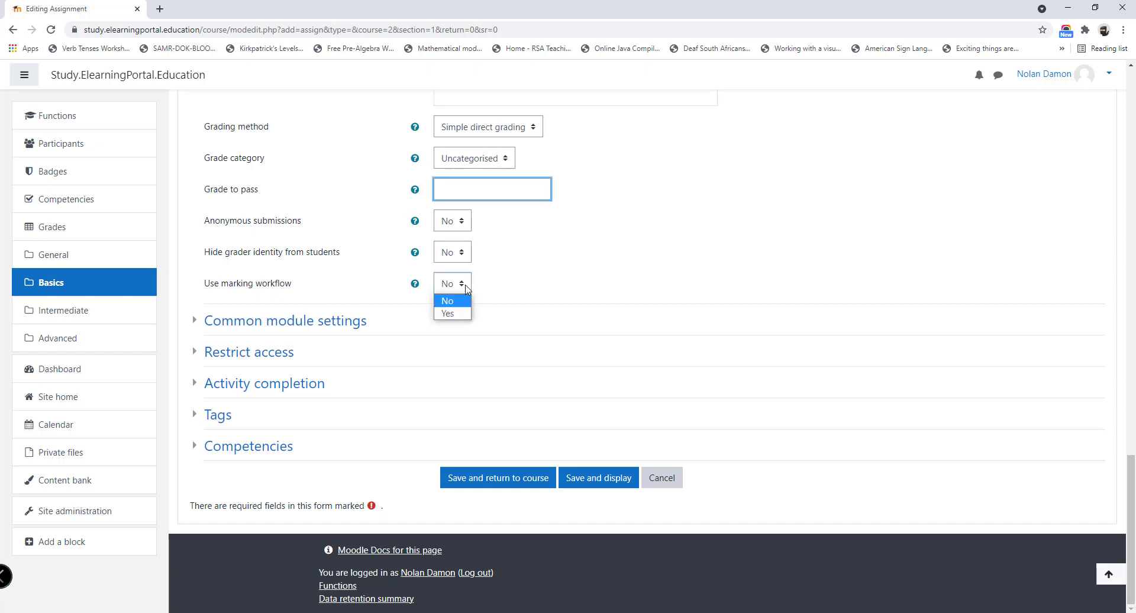
click(465, 285)
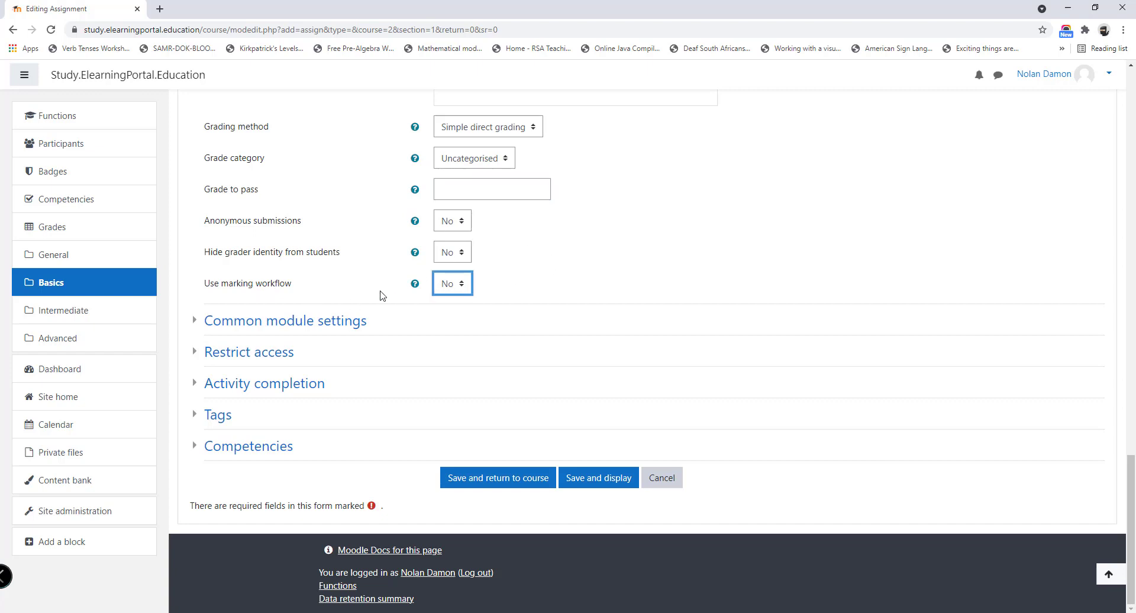
- Set completion tracking to conditions met, requiring a view, a grade and a submission
click(340, 329)
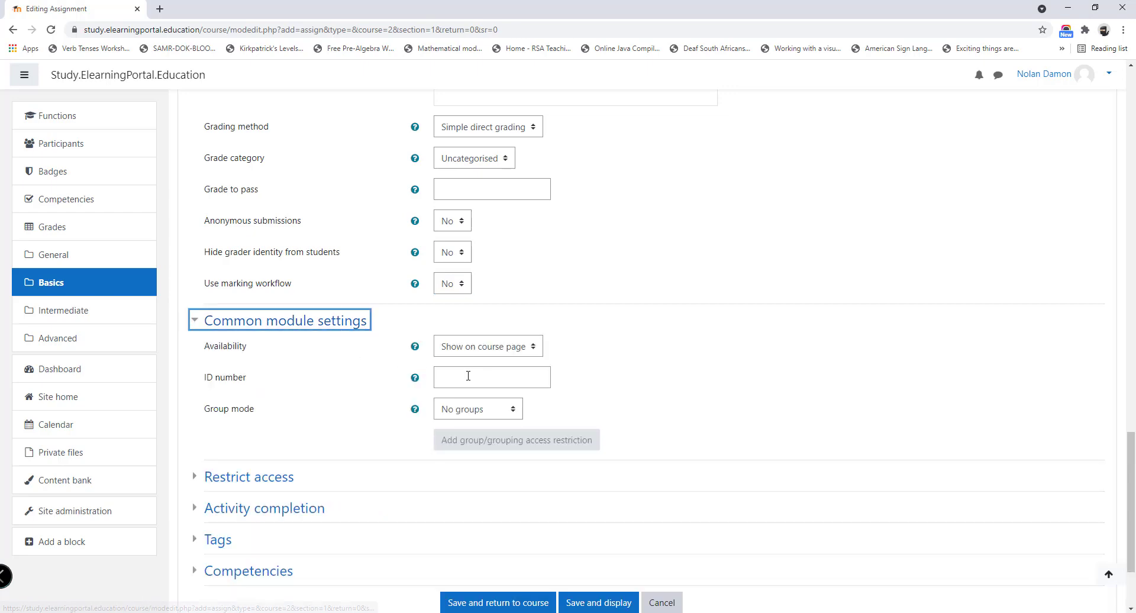
scroll(369, 372, down, 2)
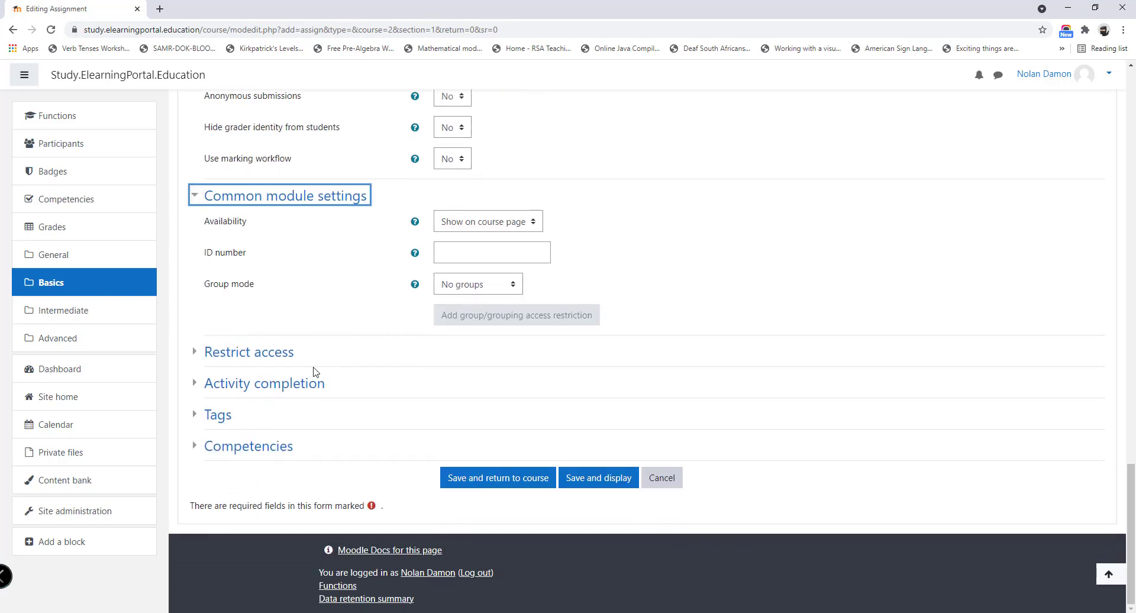
click(290, 354)
scroll(354, 331, down, 1)
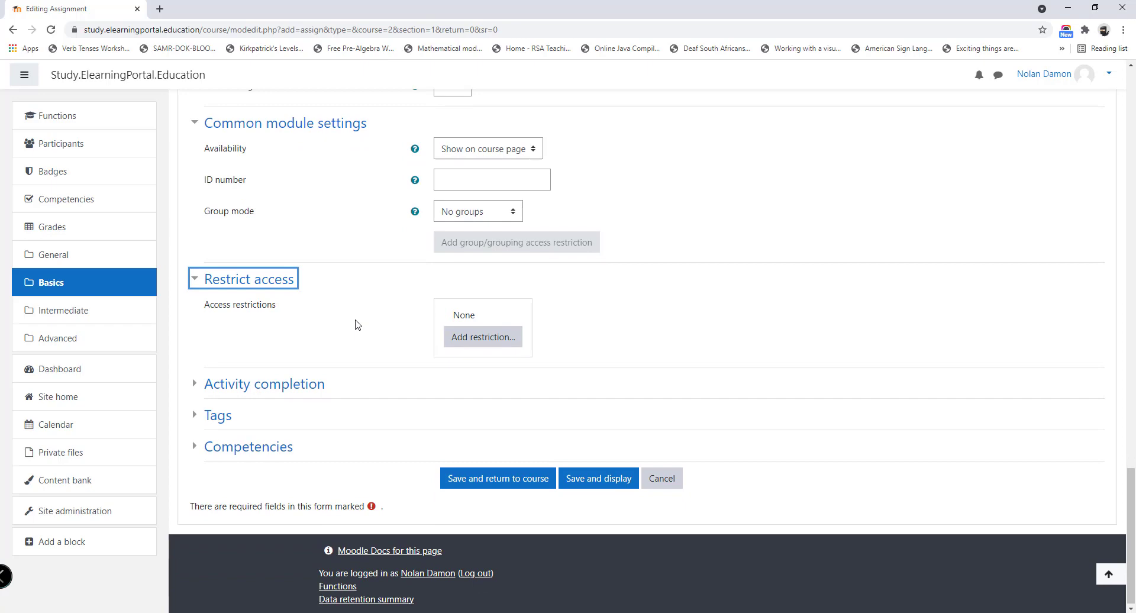
click(307, 388)
scroll(345, 352, down, 1)
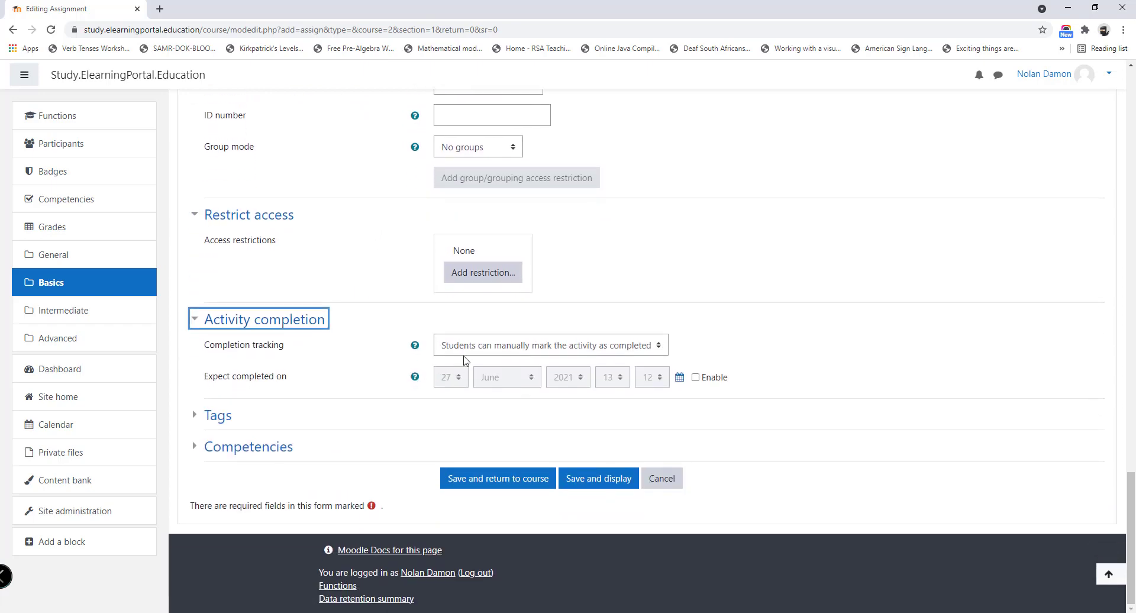
click(472, 350)
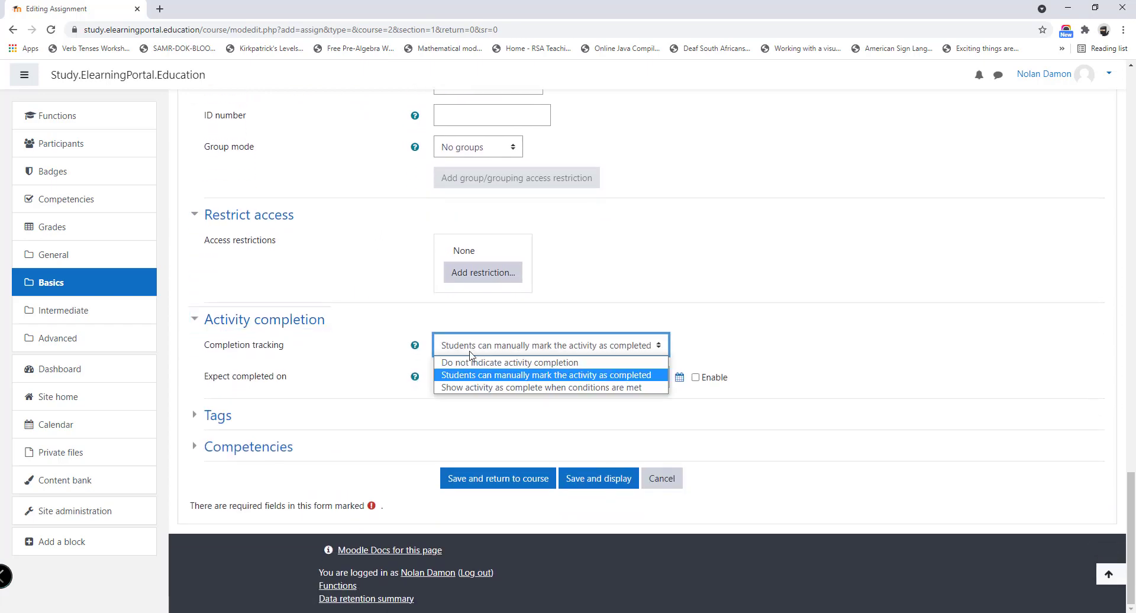
click(473, 390)
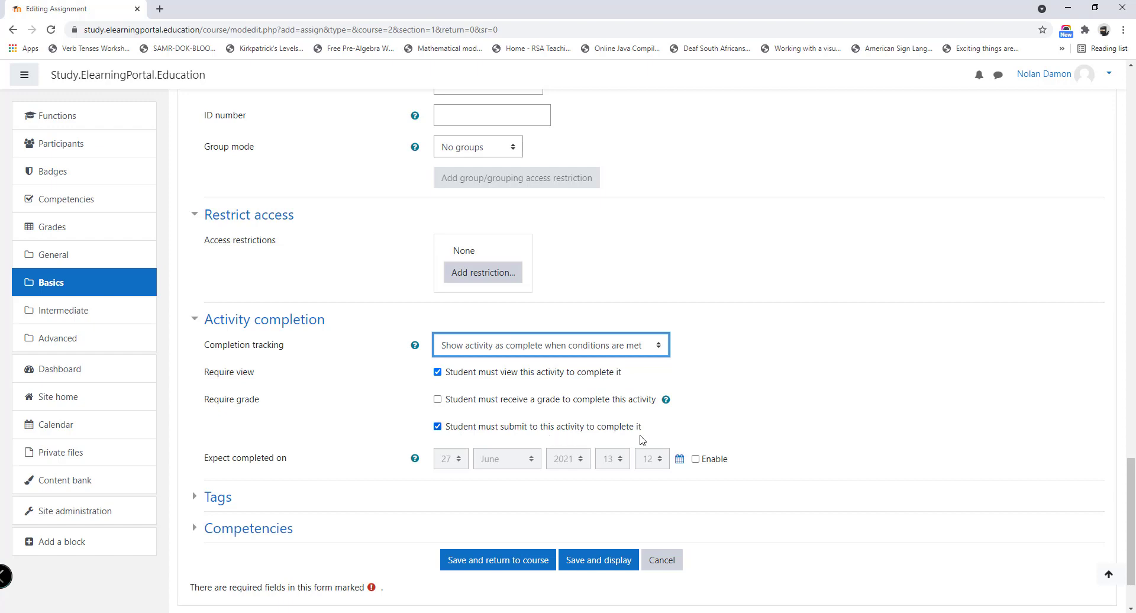
click(437, 400)
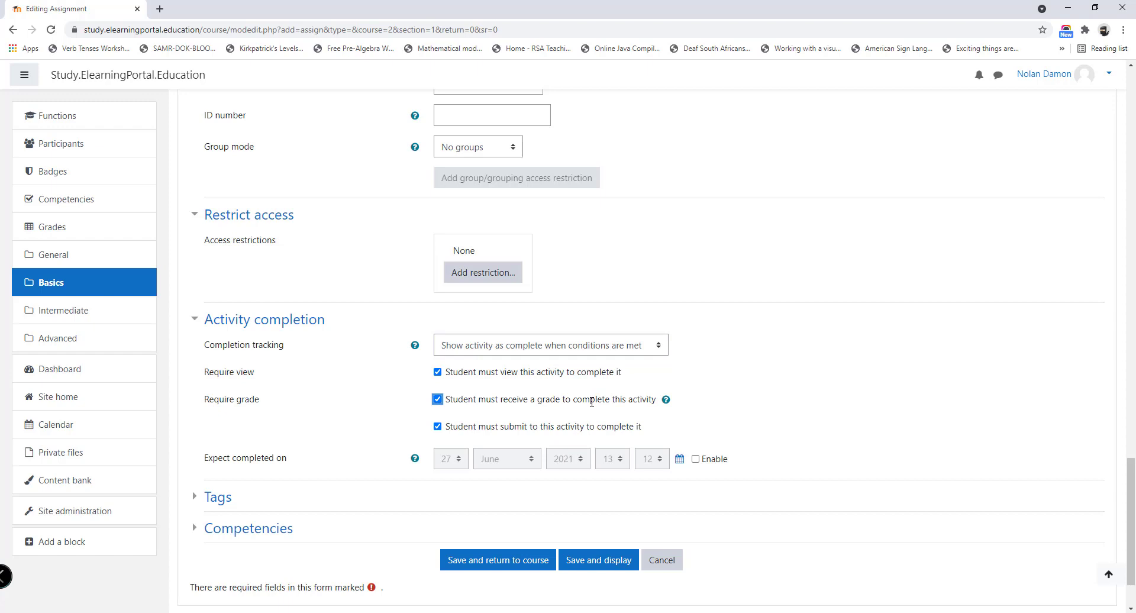
scroll(324, 391, down, 2)
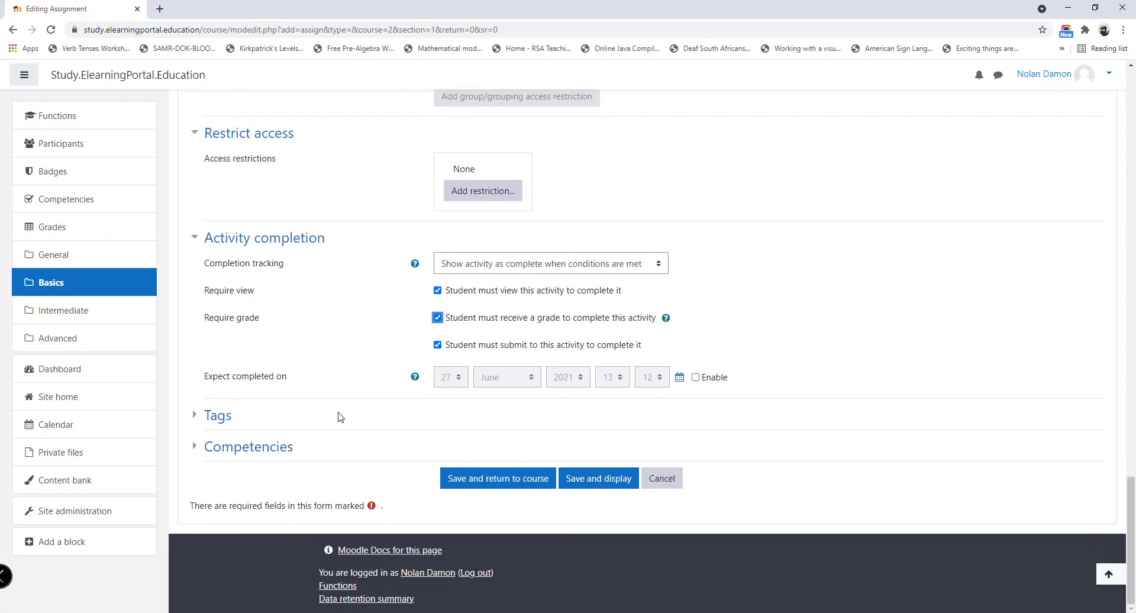
- Save the Functions Assignment and review its instruction sentence and opening date on its page
click(603, 485)
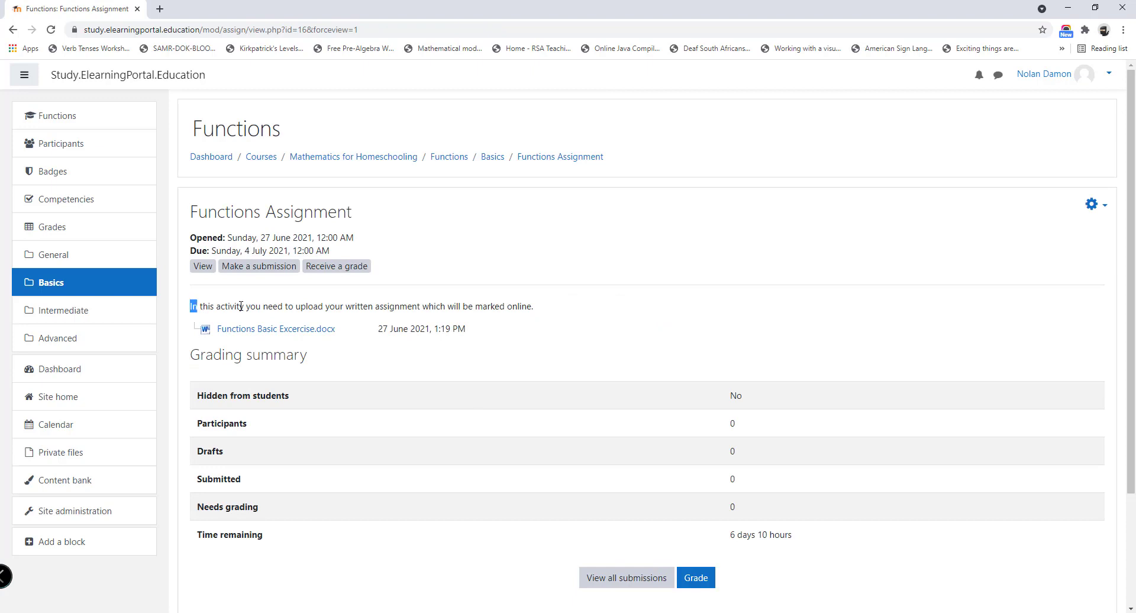
drag(241, 306, 549, 307)
click(221, 234)
drag(242, 235, 314, 236)
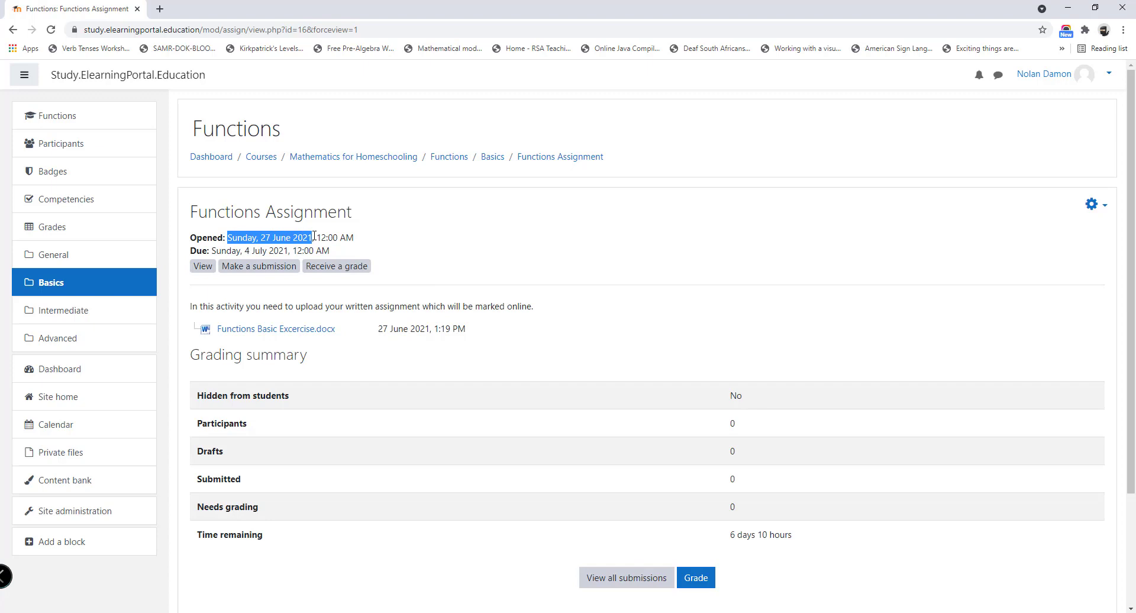
click(190, 250)
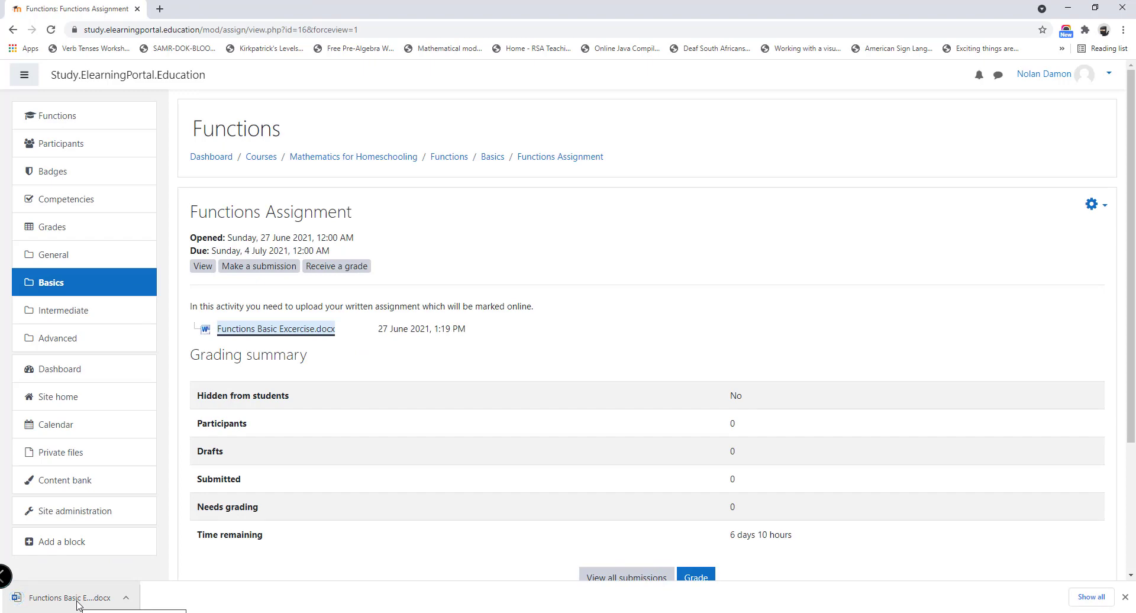
click(77, 603)
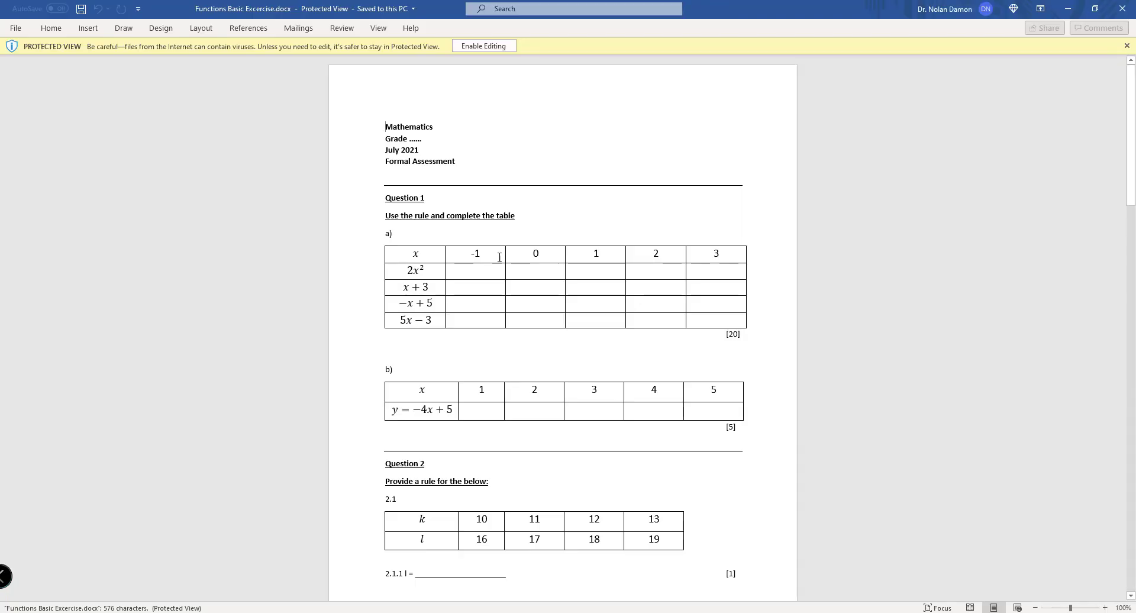
scroll(528, 377, down, 6)
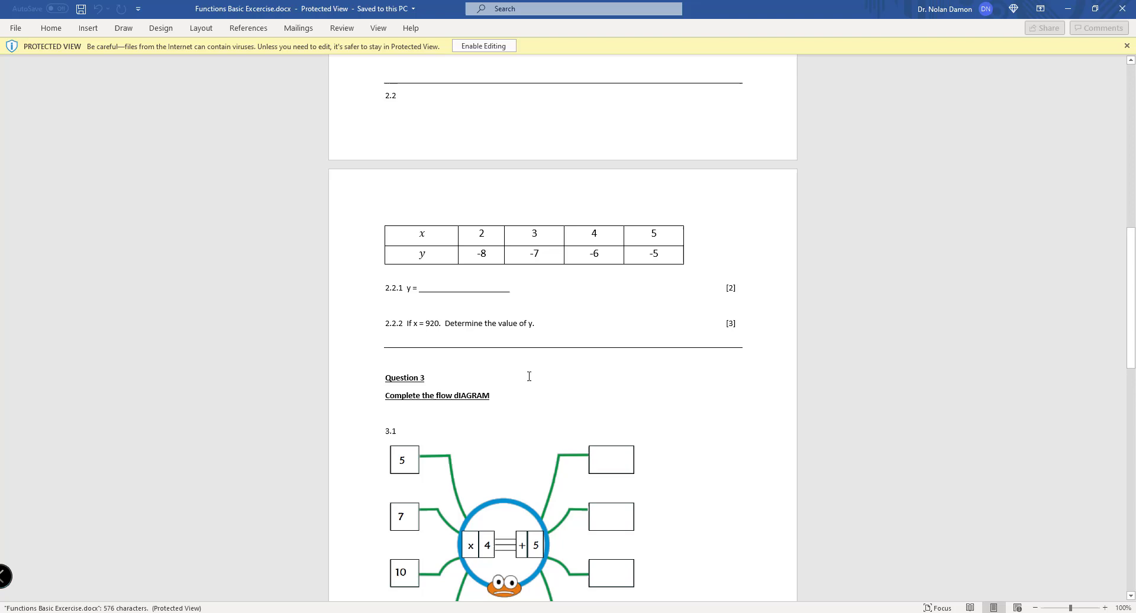
scroll(530, 369, up, 15)
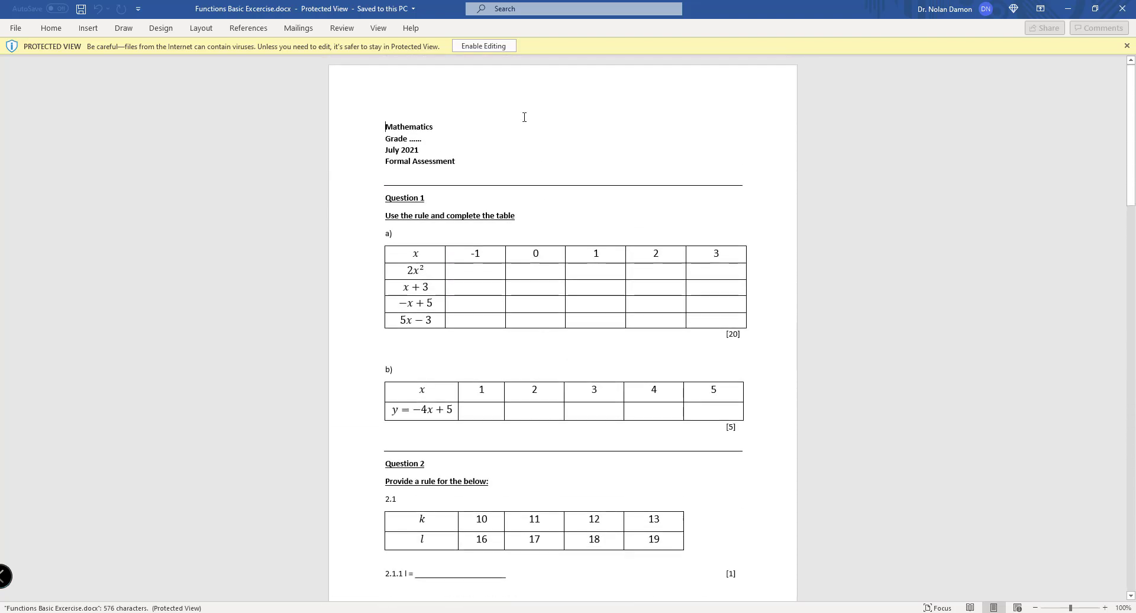
click(495, 46)
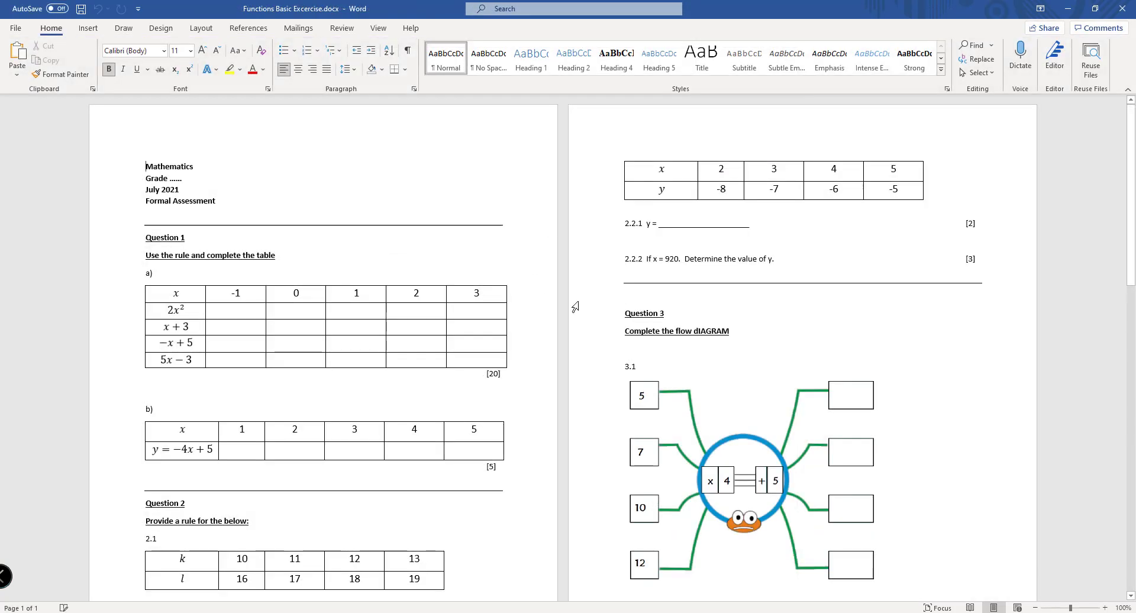
click(1123, 10)
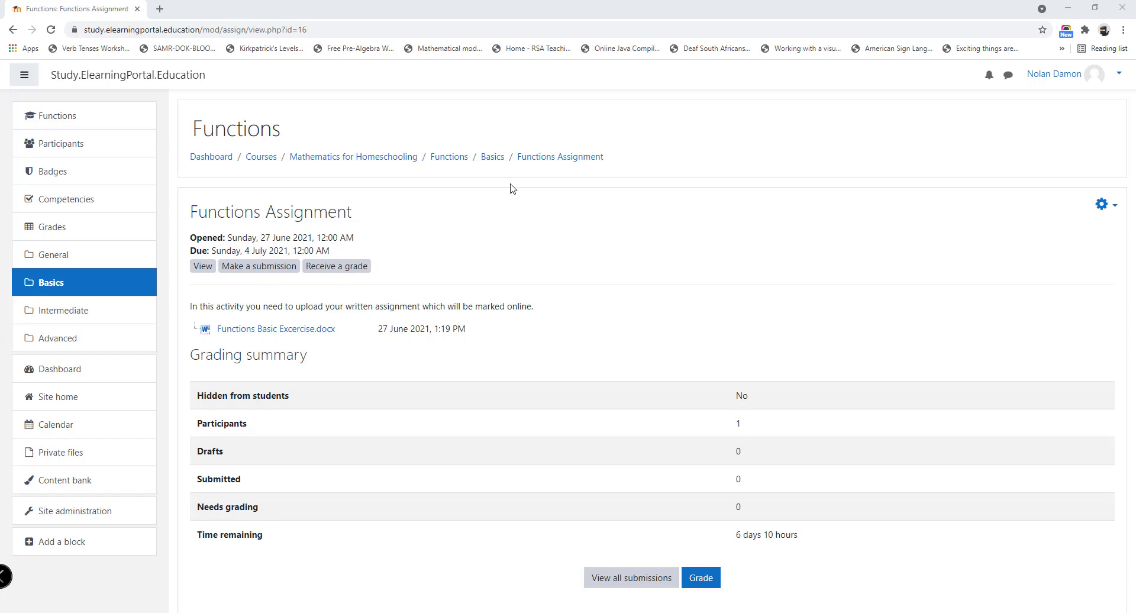
- Visit the Functions course page, then log out of the teacher account
click(449, 156)
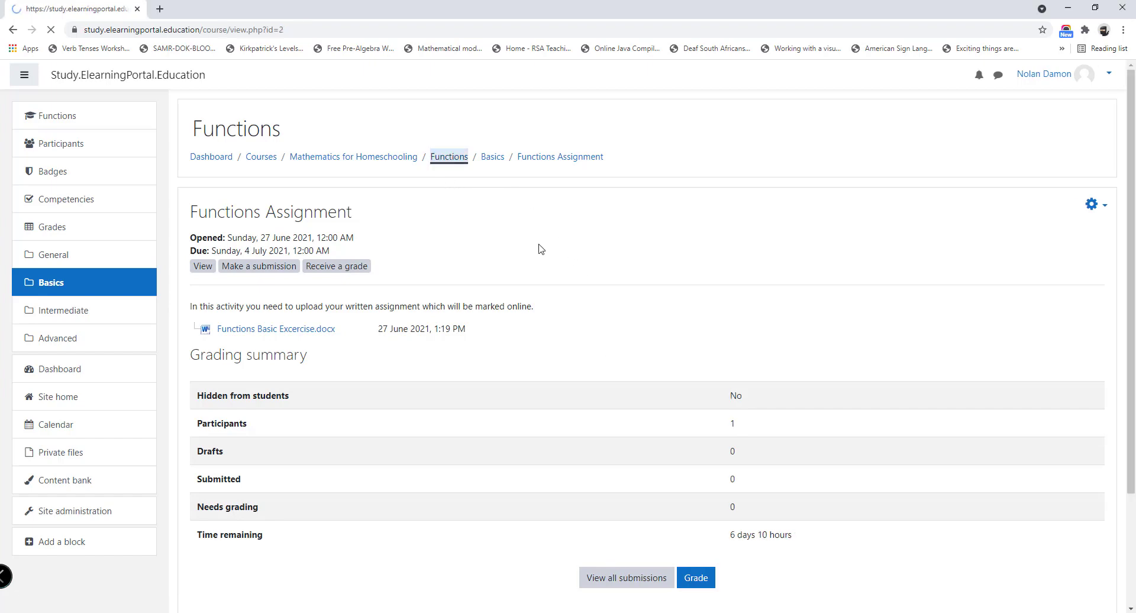
scroll(484, 286, down, 3)
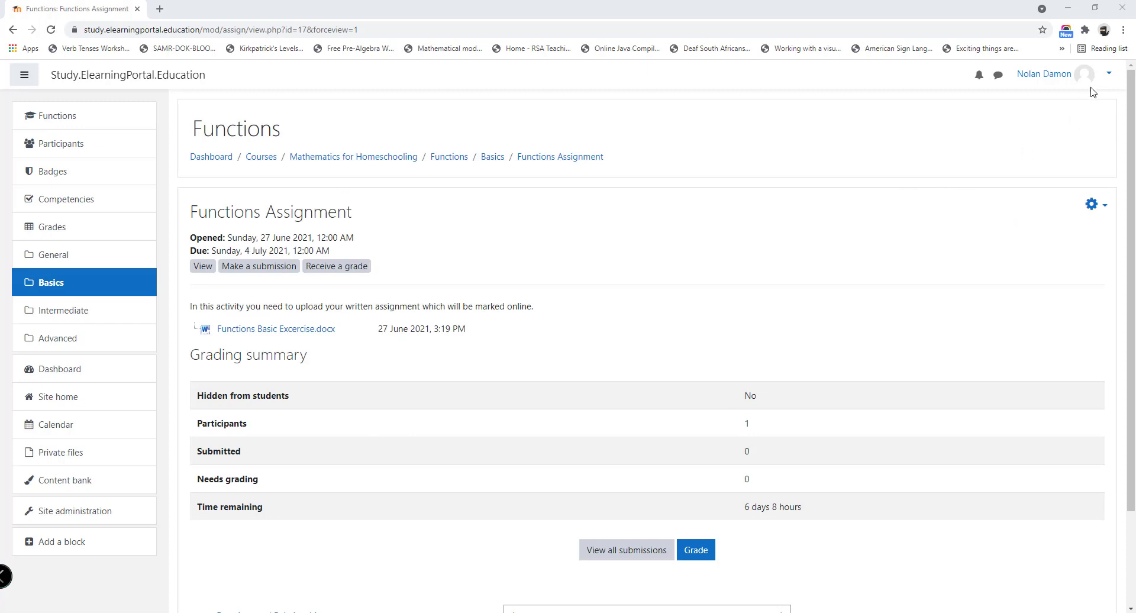
click(1108, 74)
click(1075, 201)
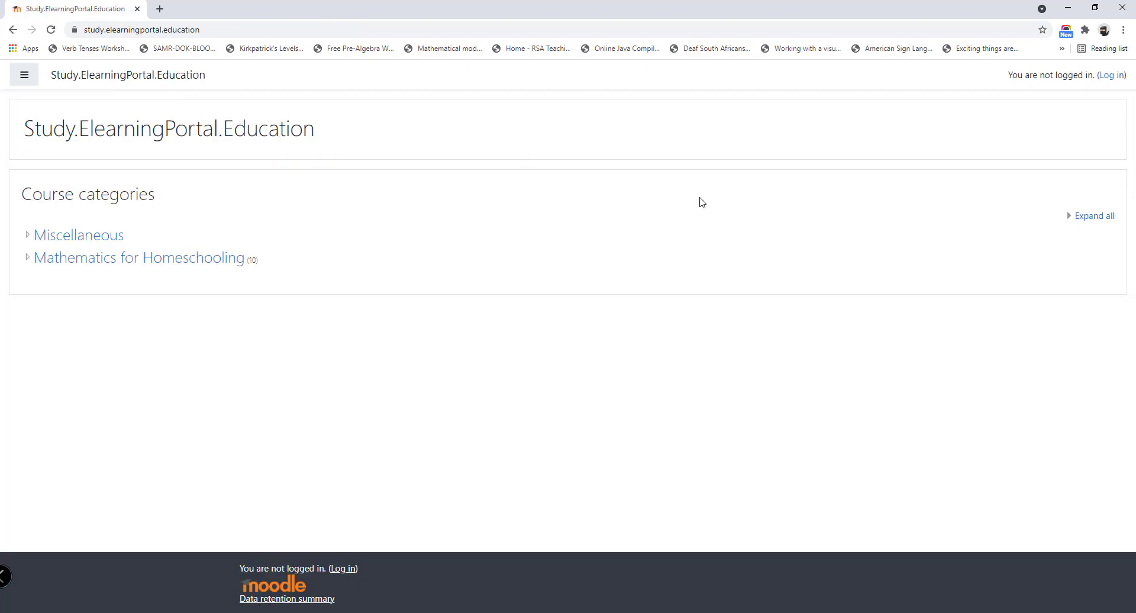
- Log in to the student account with the student's username and password
click(1111, 75)
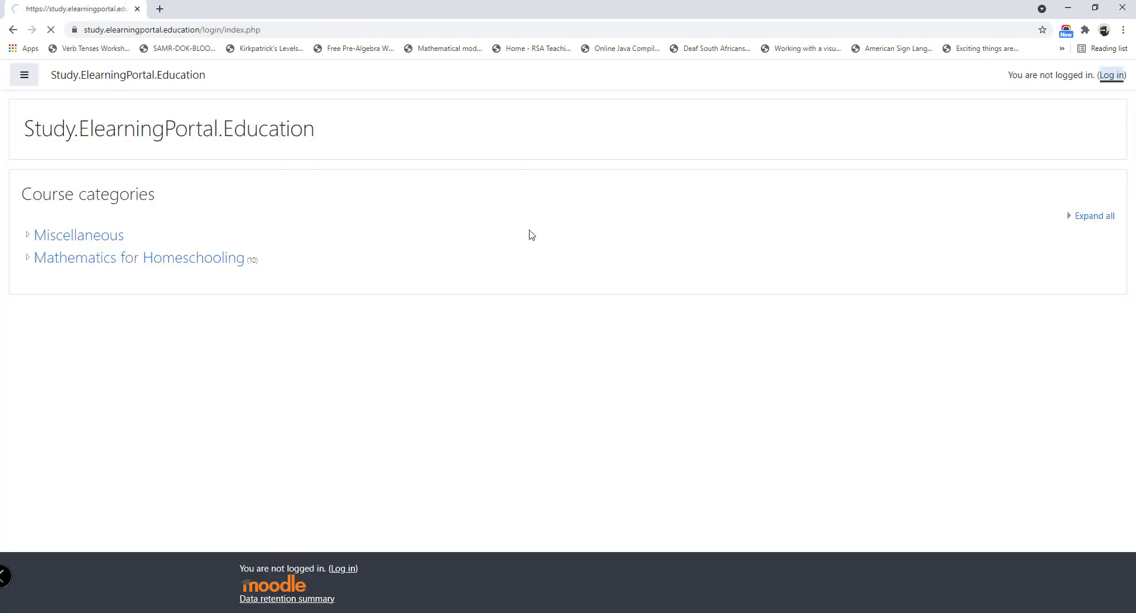
double_click(408, 167)
text(andy)
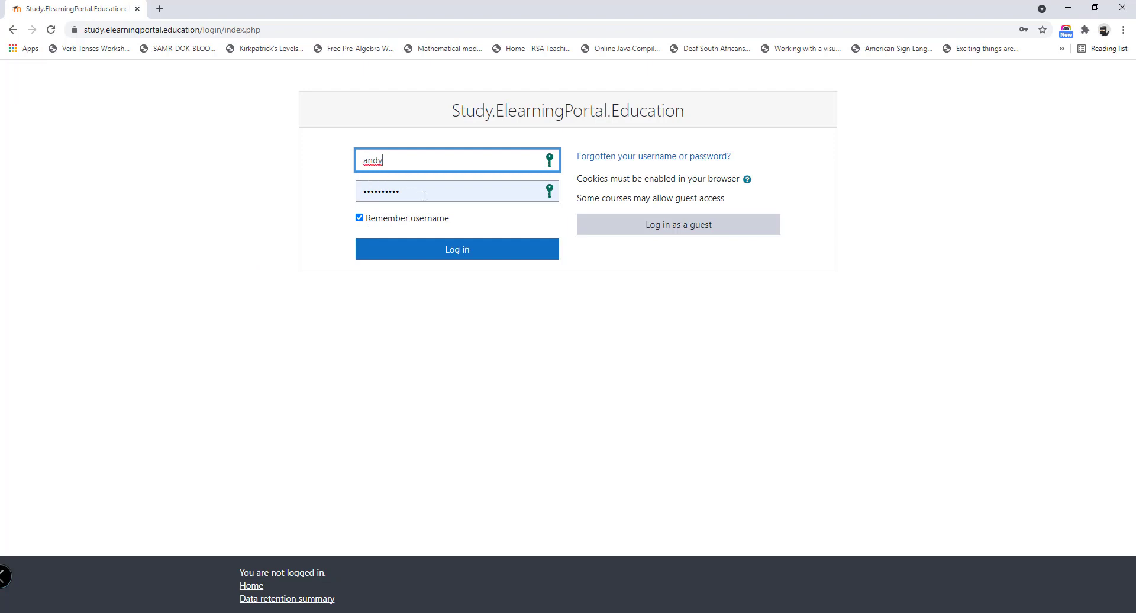
double_click(425, 195)
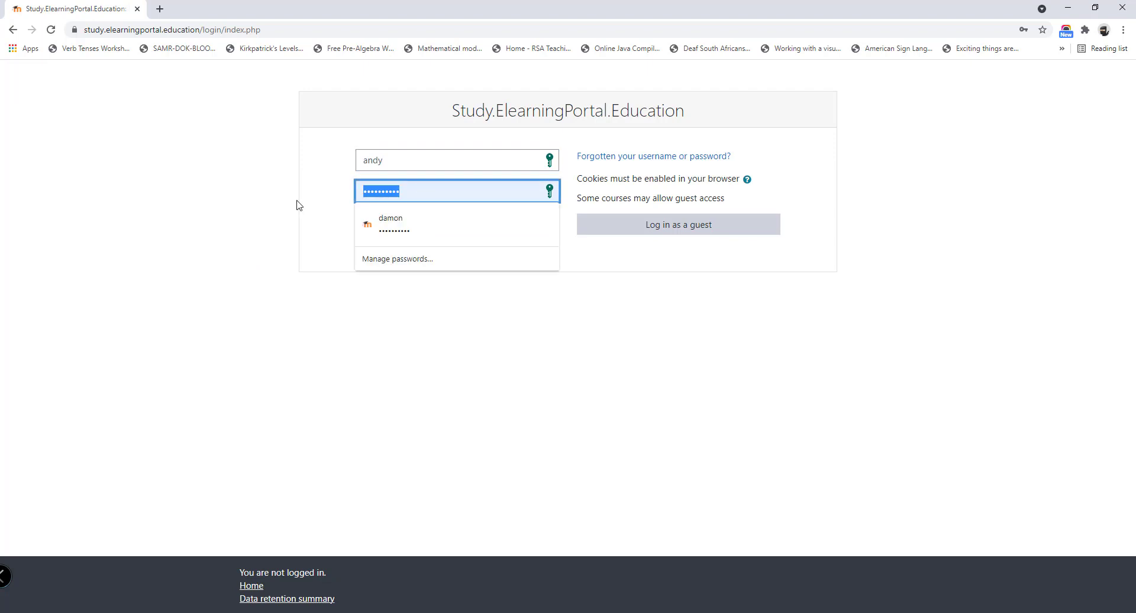
text(p)
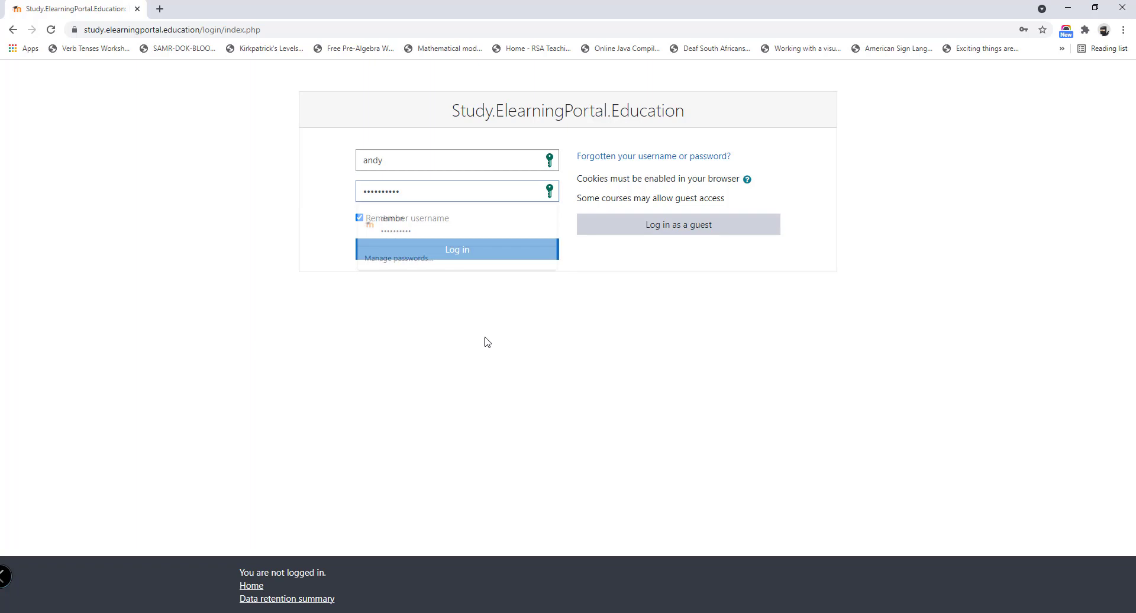
click(428, 251)
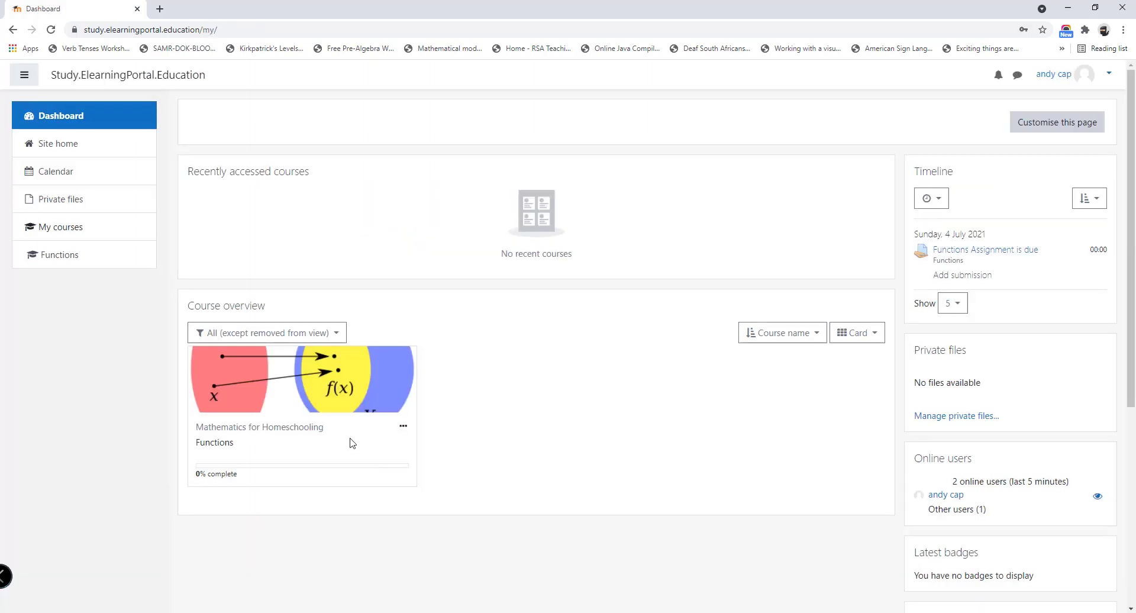
- As the student, open Functions Assignment in the Functions course and download Functions Basic Excercise.docx
click(211, 450)
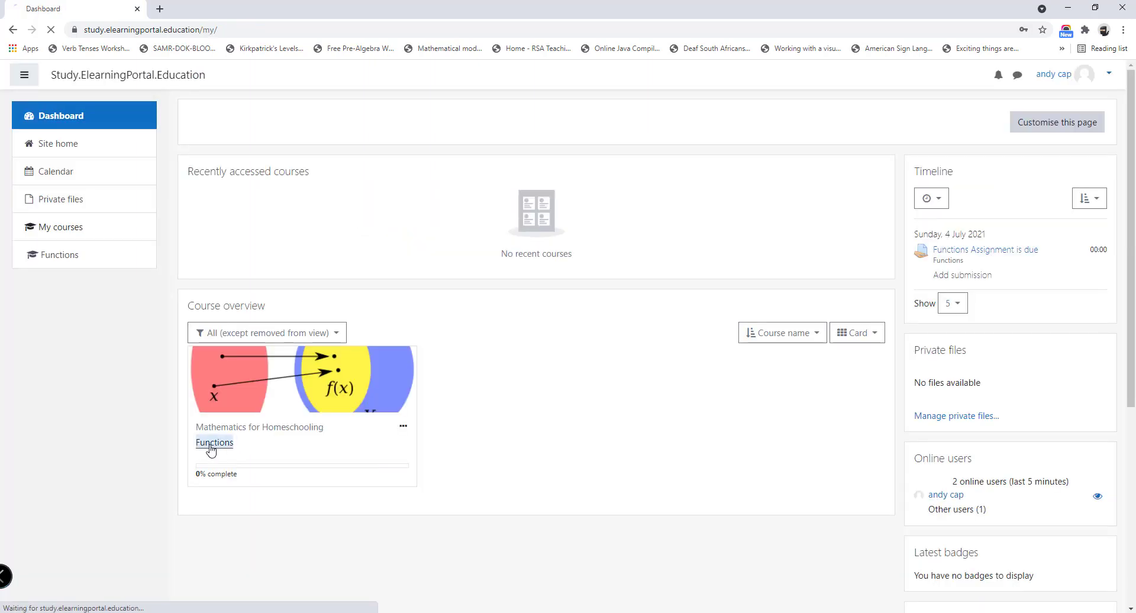
scroll(474, 388, down, 3)
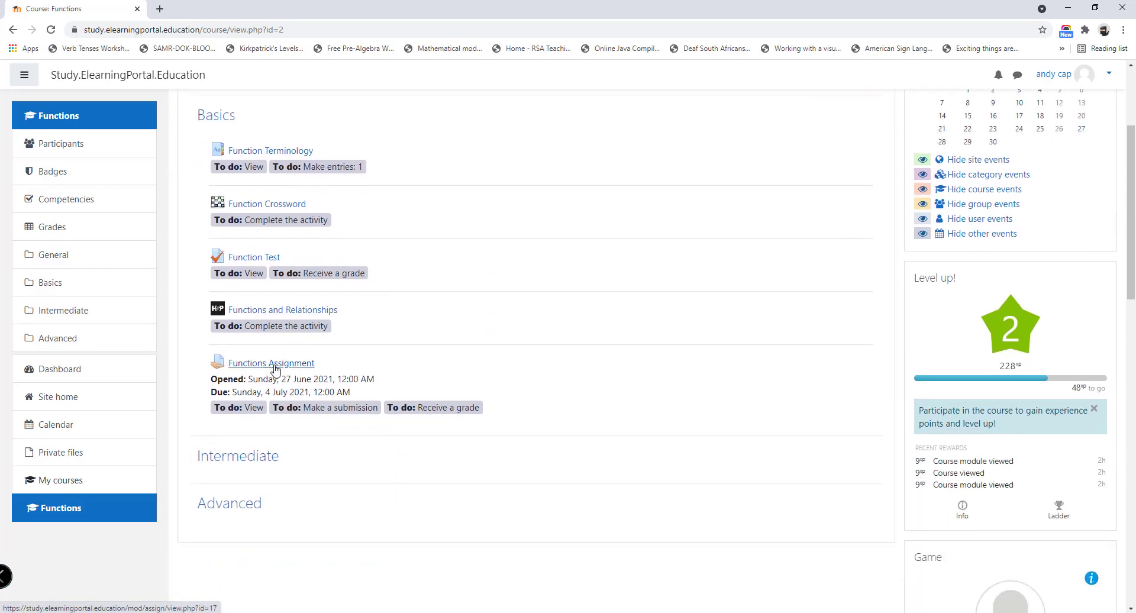
click(282, 364)
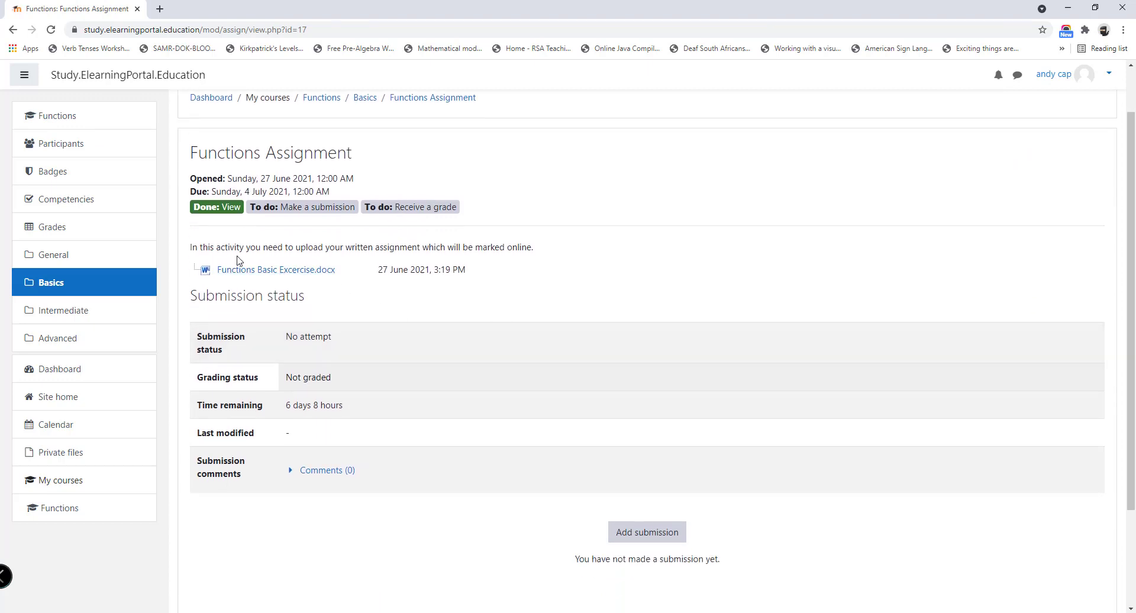
drag(191, 248, 552, 253)
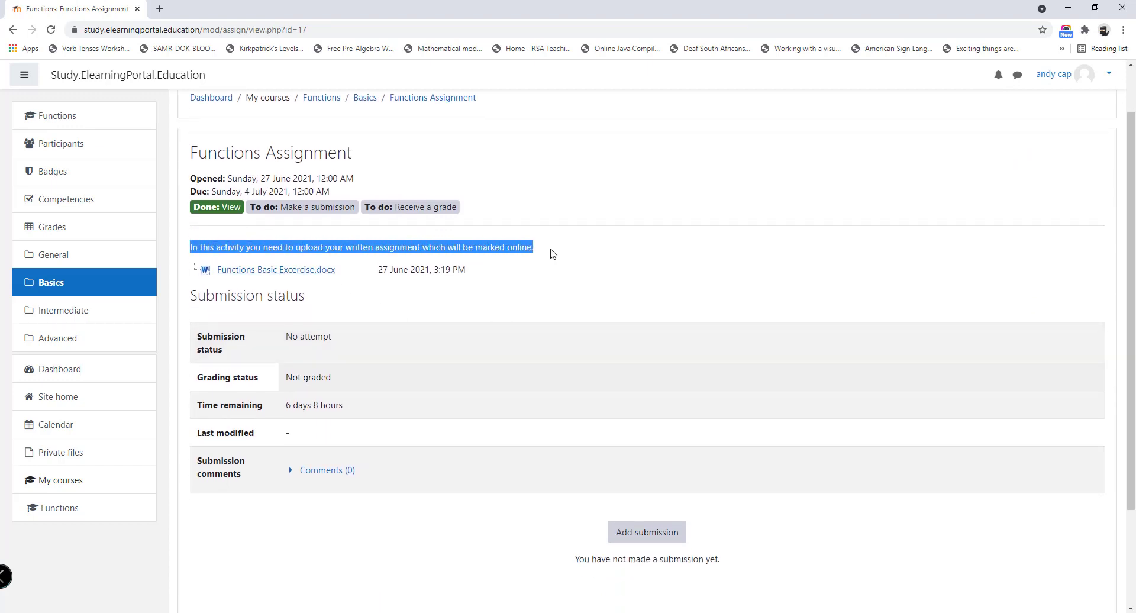
click(284, 272)
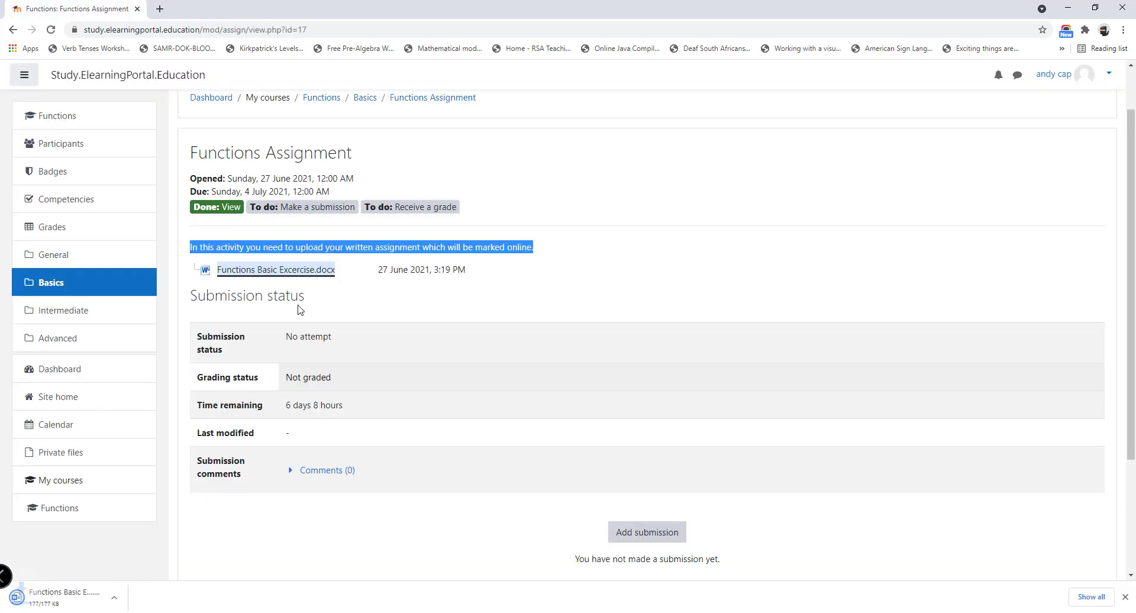
- Export the downloaded worksheet from Word as Functions Basic Excercise (2).pdf in Downloads, then close Word
click(89, 600)
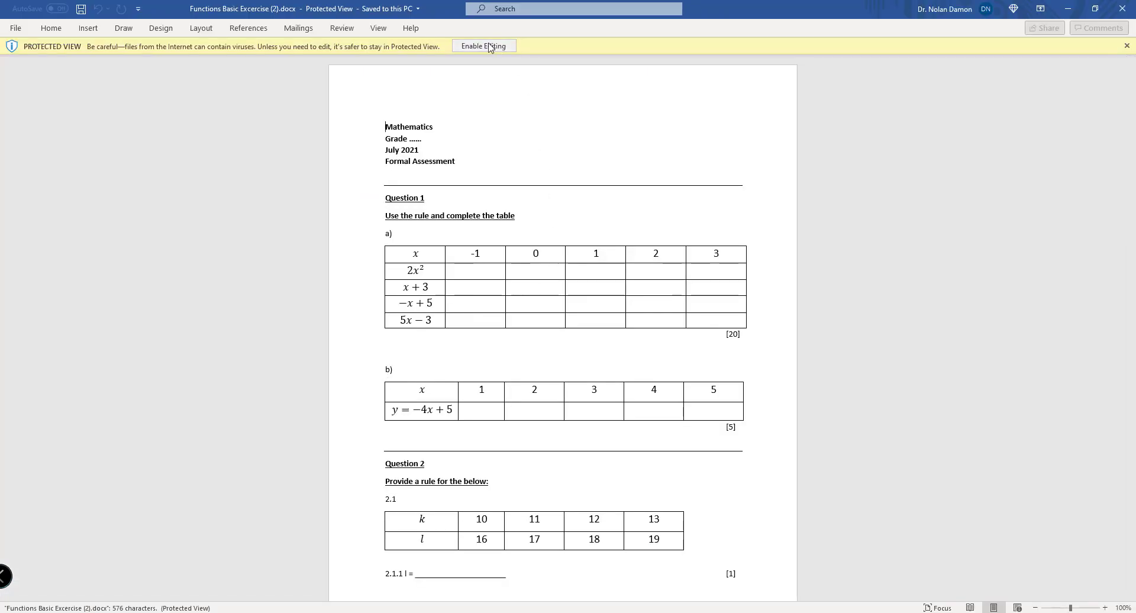
click(497, 45)
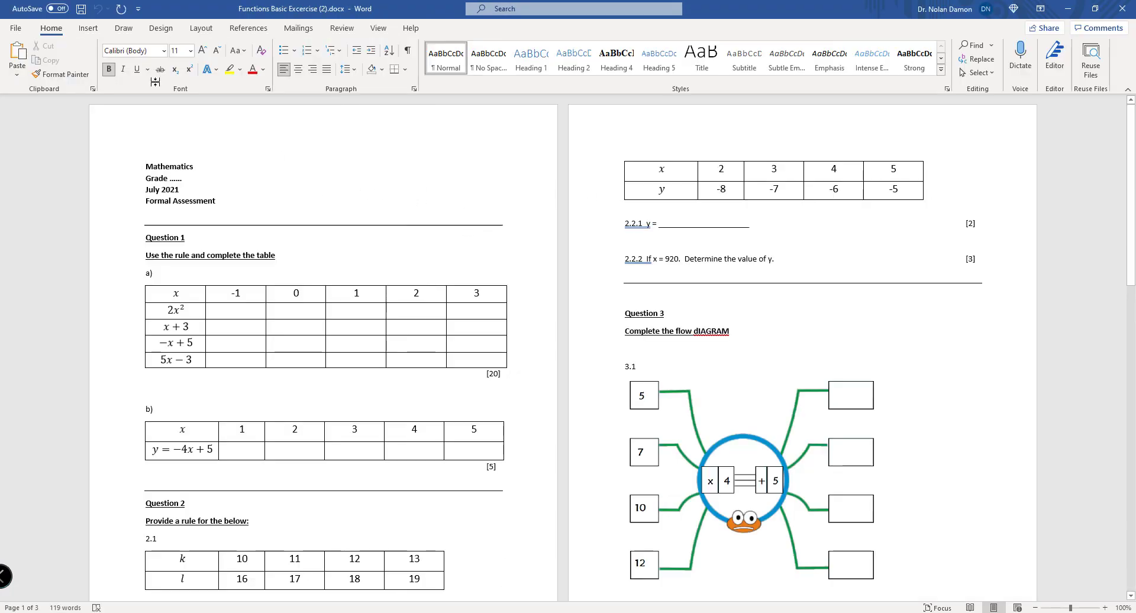
click(16, 32)
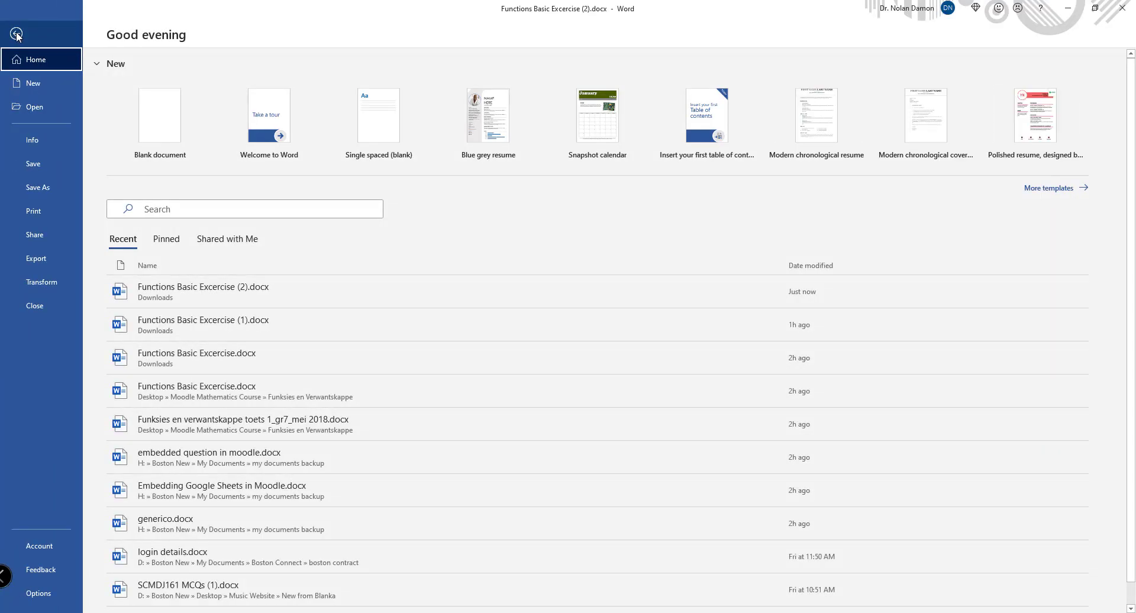
click(57, 186)
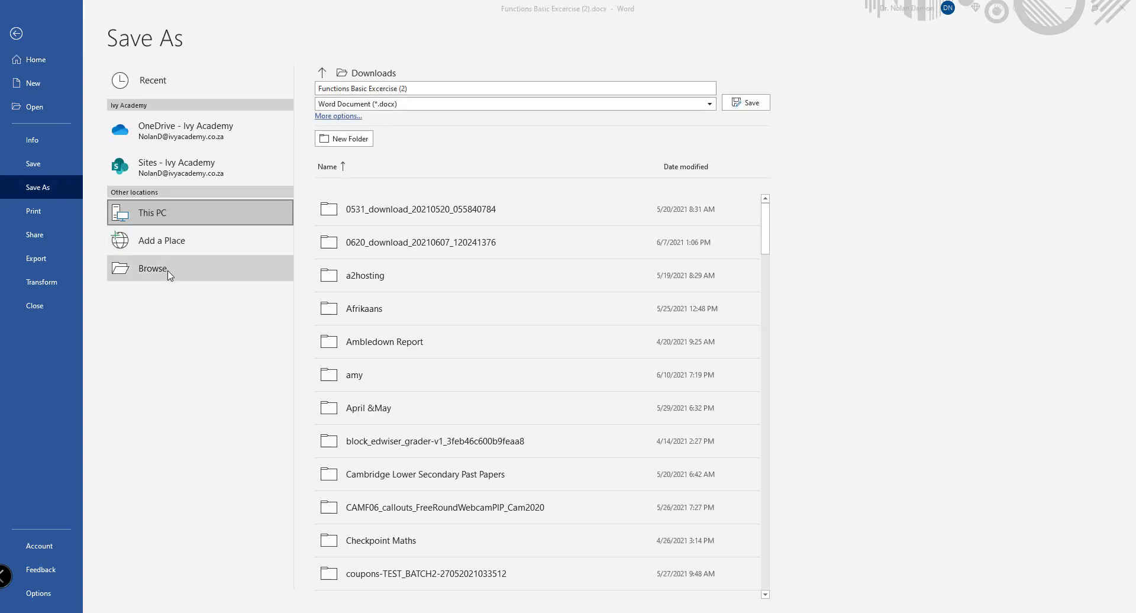
click(239, 269)
click(239, 252)
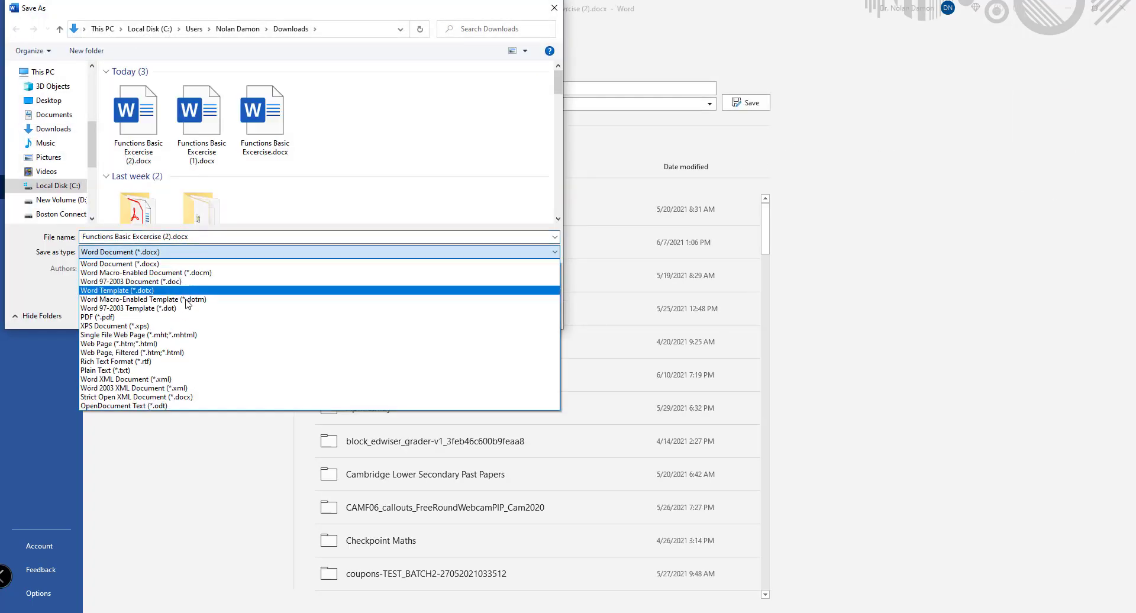
click(188, 315)
click(467, 344)
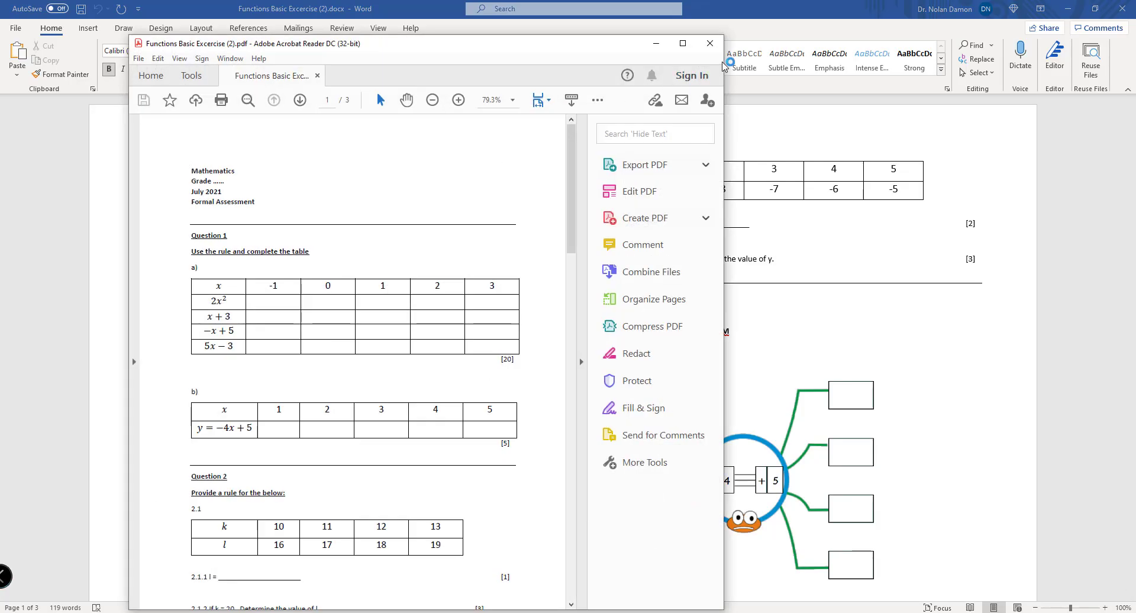
click(712, 44)
click(1122, 8)
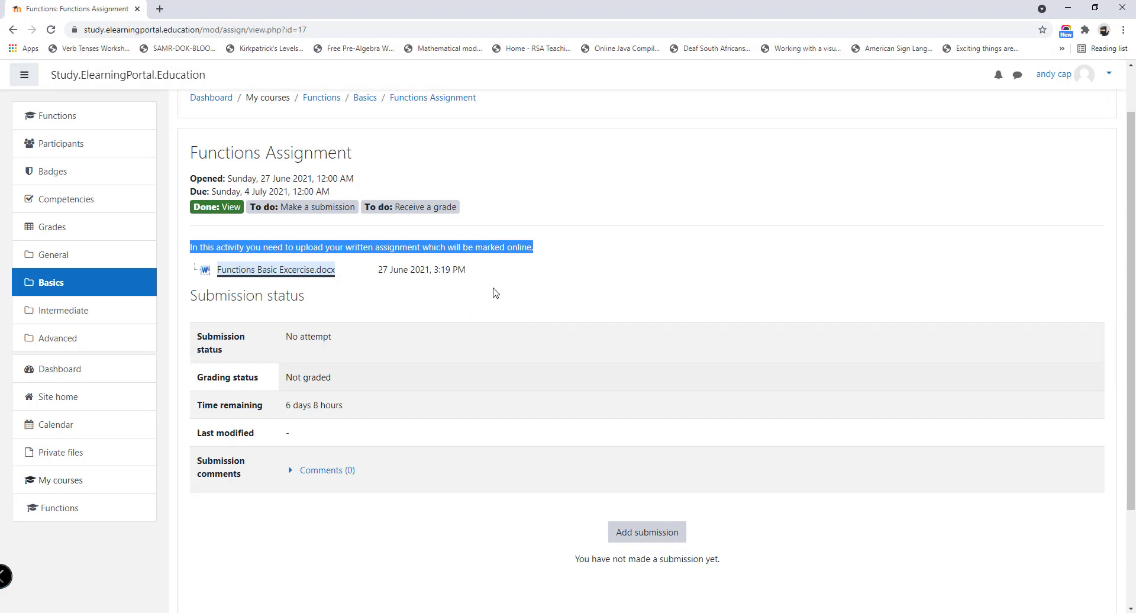
- Upload Functions Basic Excercise (2).pdf as the assignment's file submission and save it
click(648, 534)
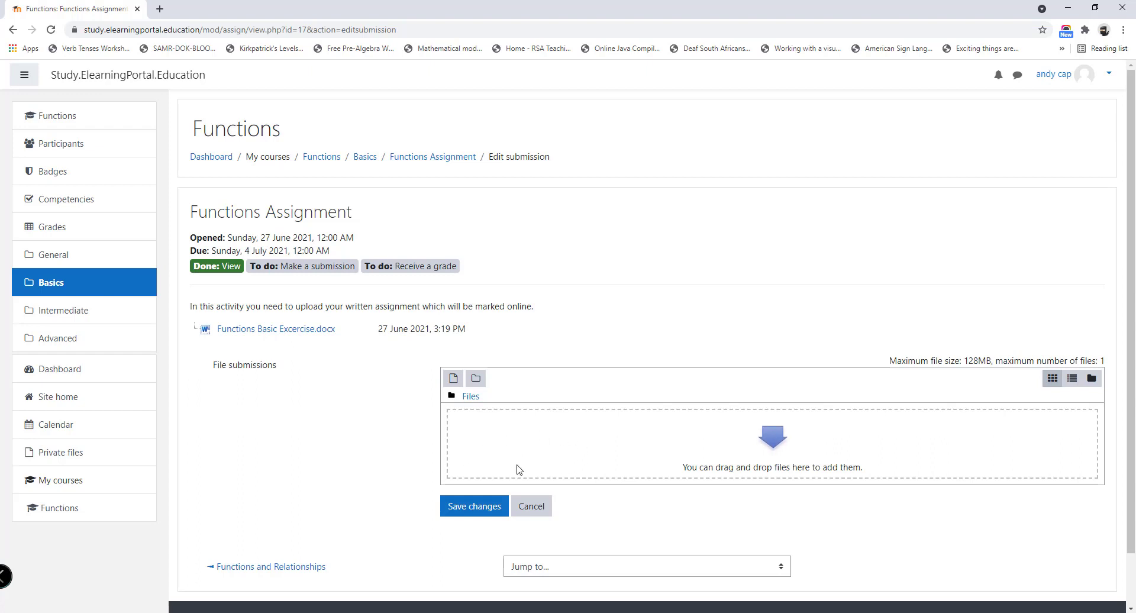
drag(0, 455, 568, 473)
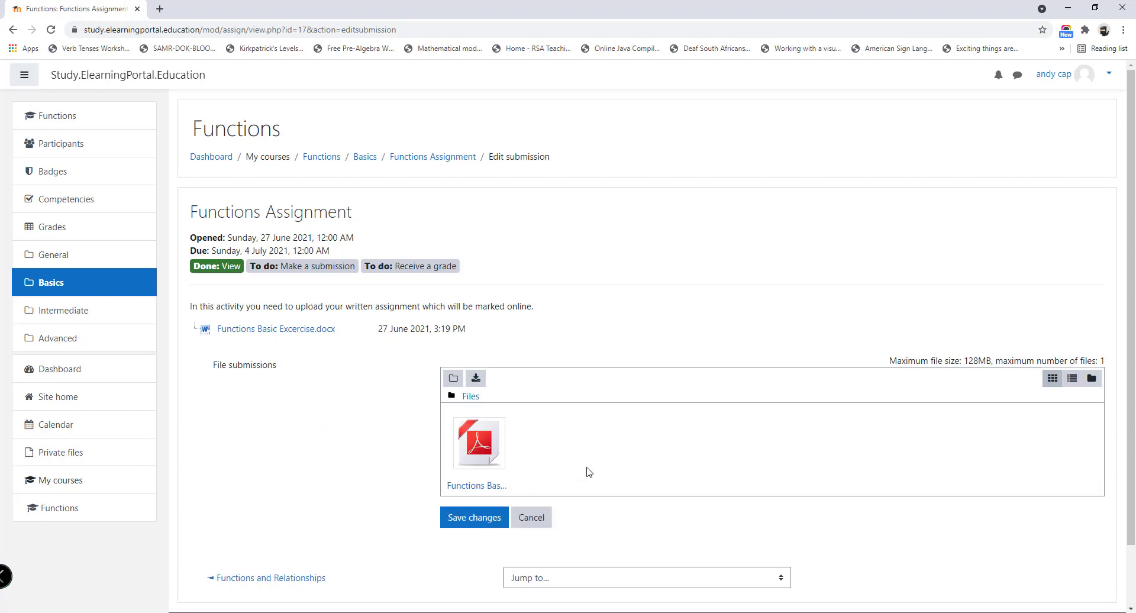
click(473, 519)
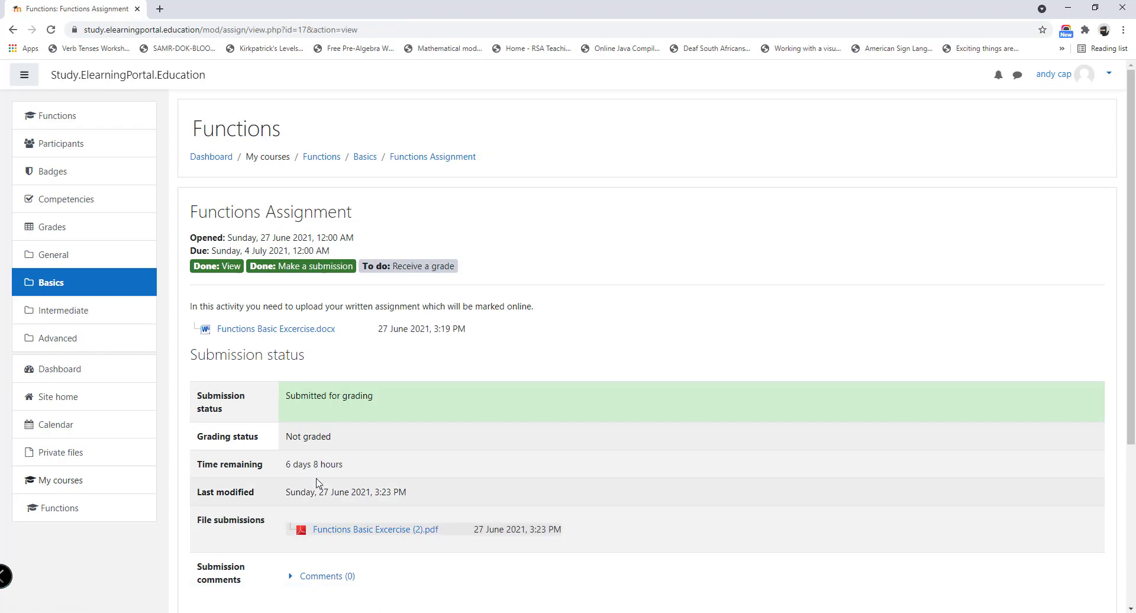
scroll(328, 385, down, 2)
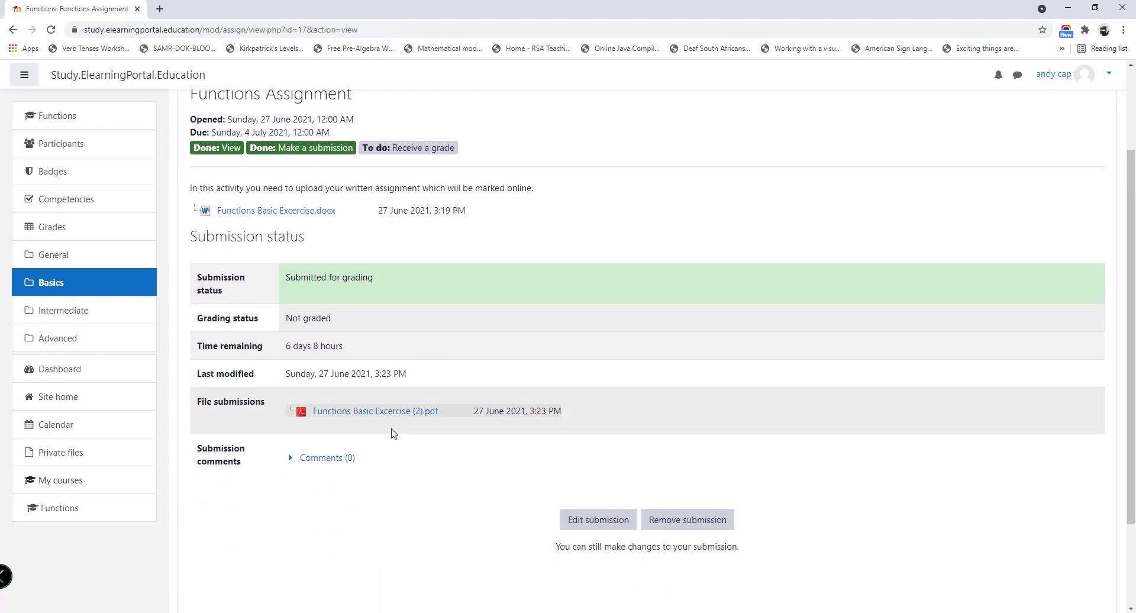
scroll(392, 434, down, 2)
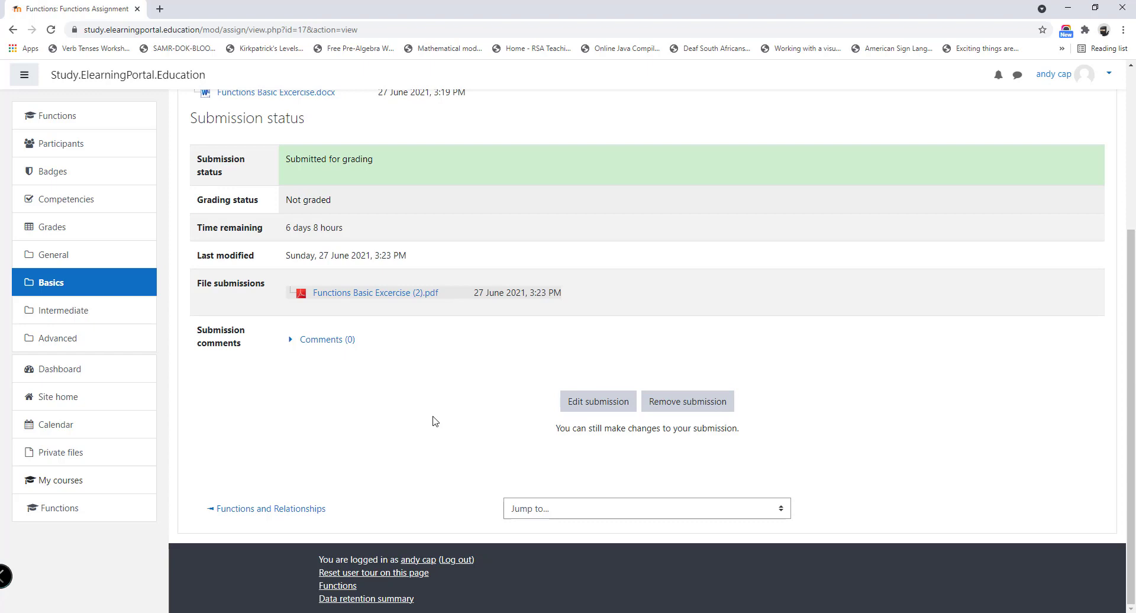
scroll(426, 426, up, 3)
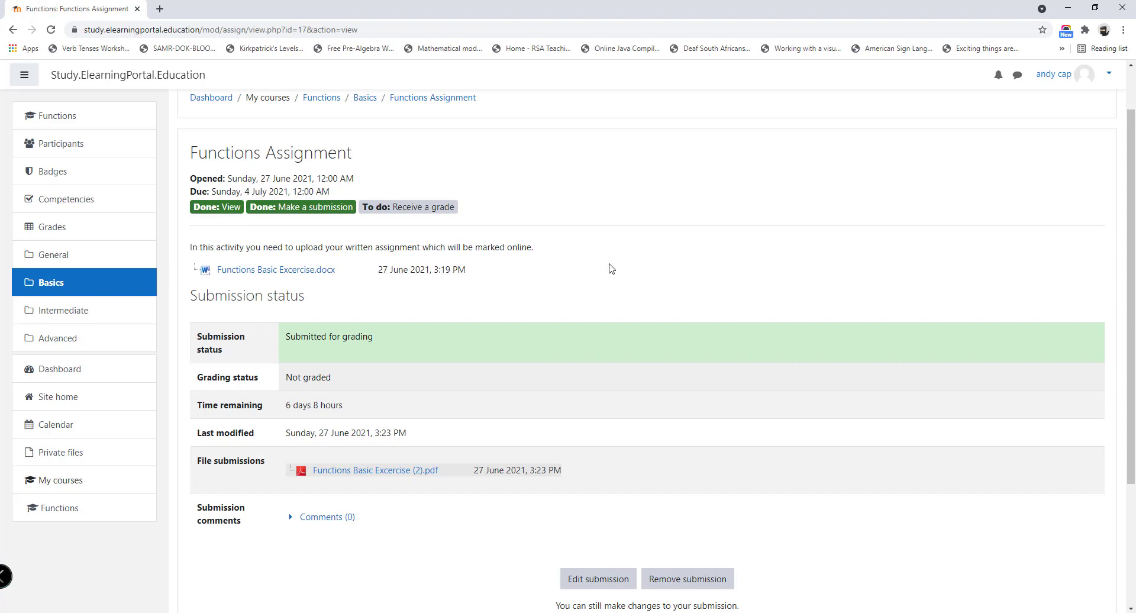
- Log out of the student account and log back in as the teacher
click(1108, 73)
click(1063, 211)
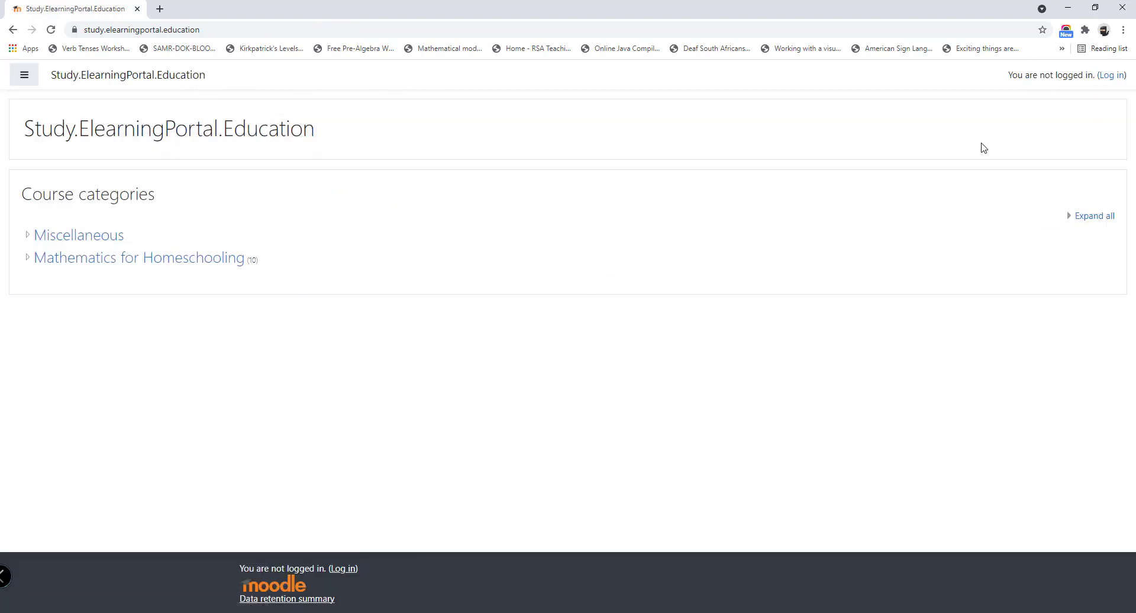
click(1112, 75)
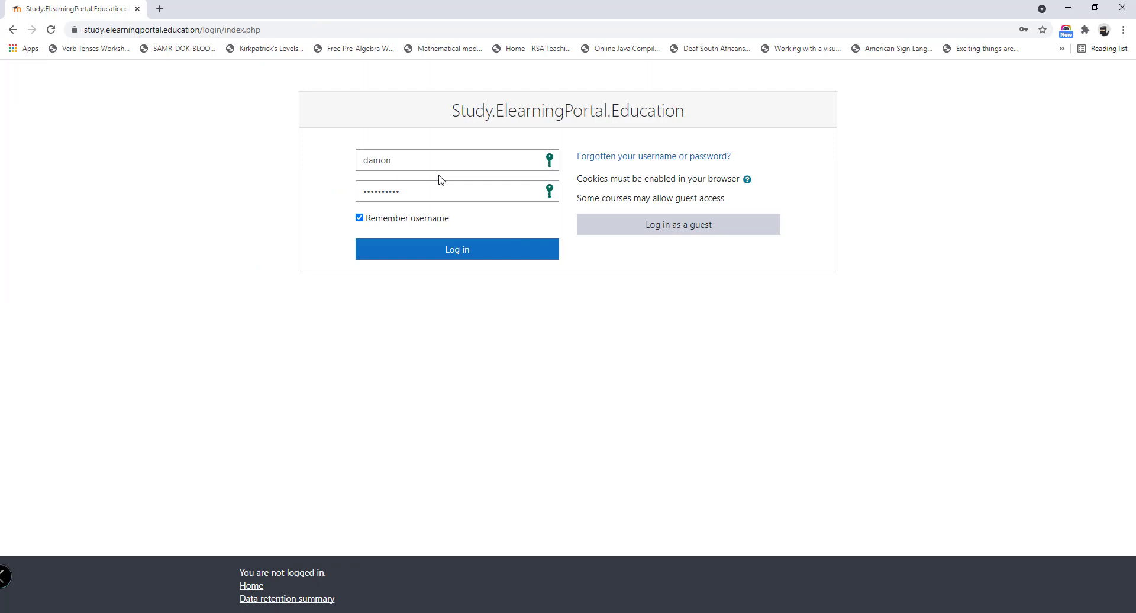
click(451, 255)
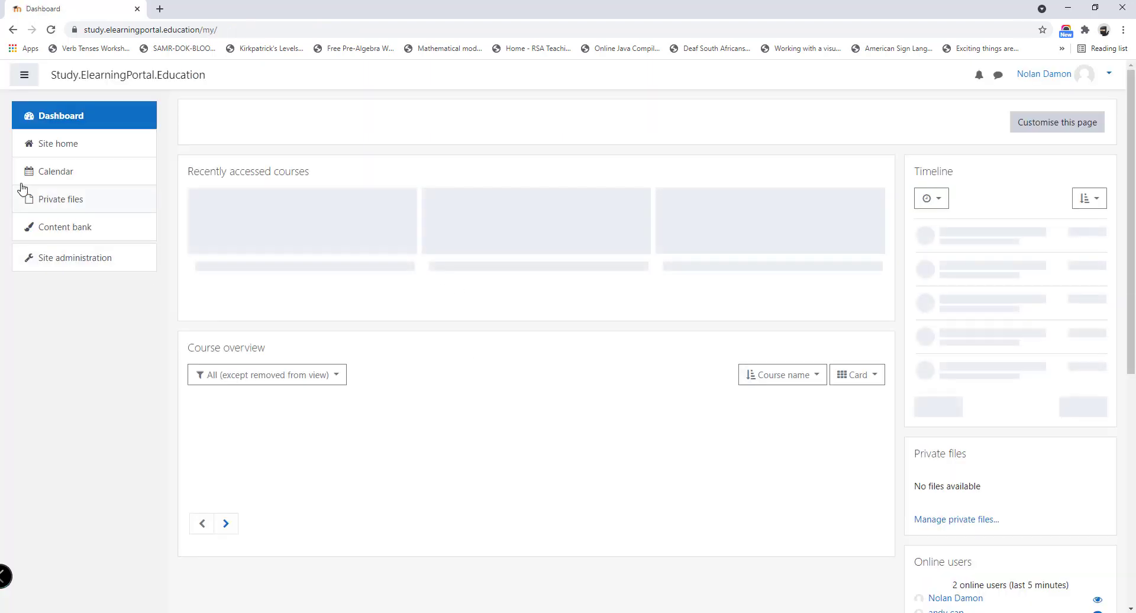
- Go through Mathematics for Homeschooling to the Functions Assignment and list all its submissions
click(57, 149)
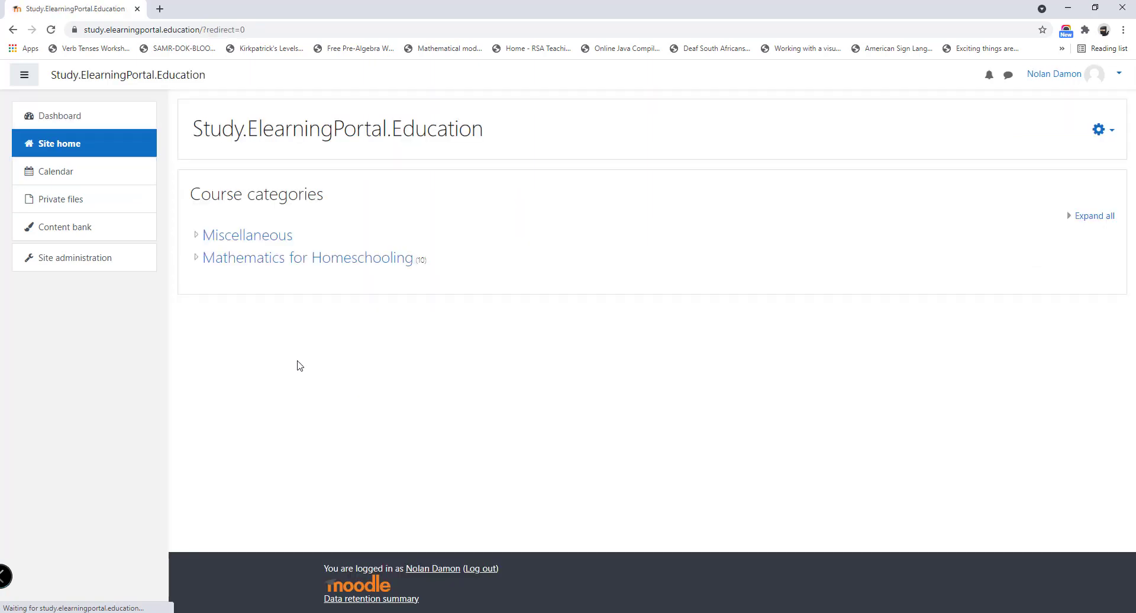
click(269, 261)
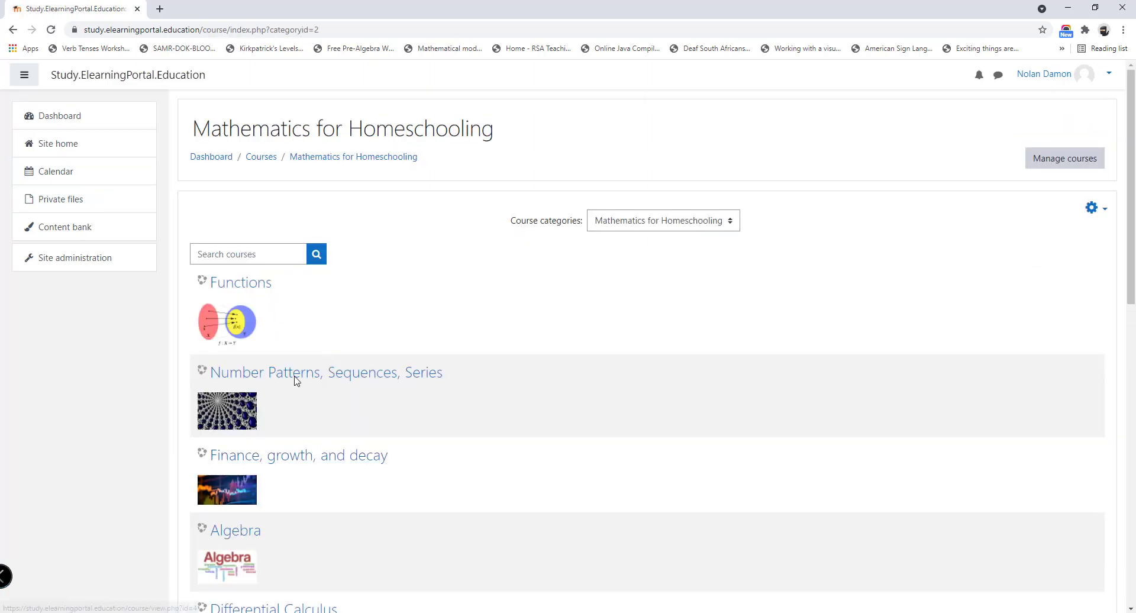
click(252, 284)
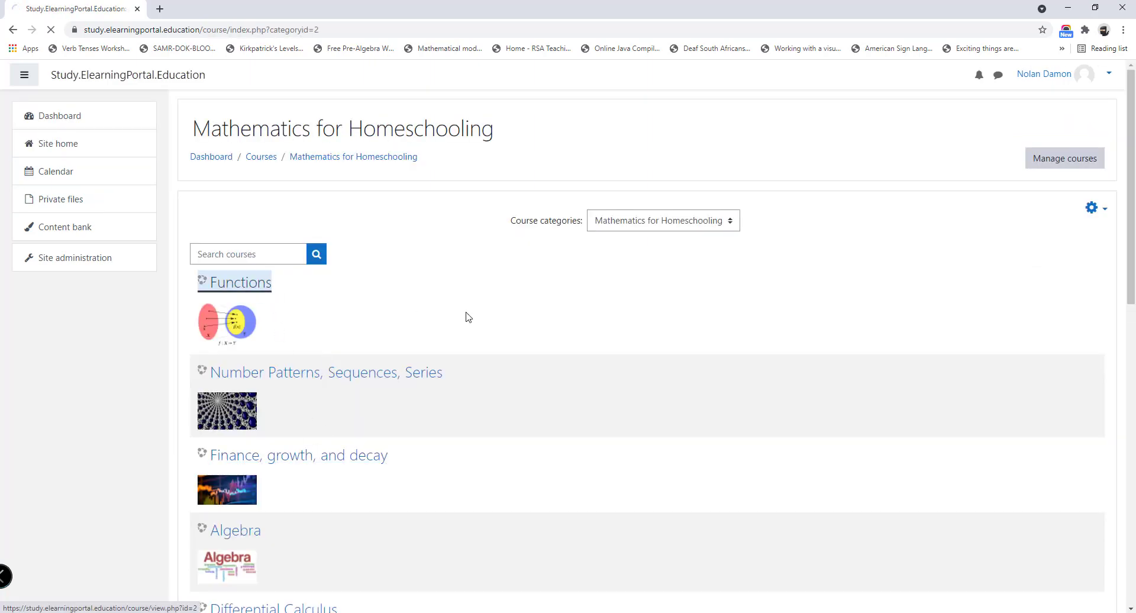
scroll(487, 329, down, 3)
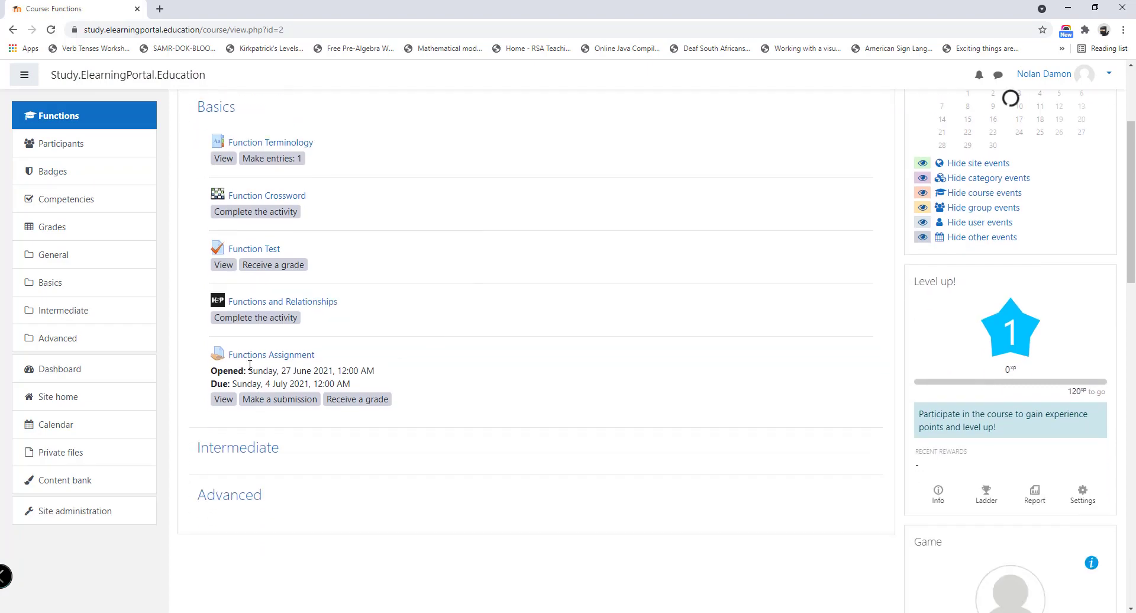
click(271, 355)
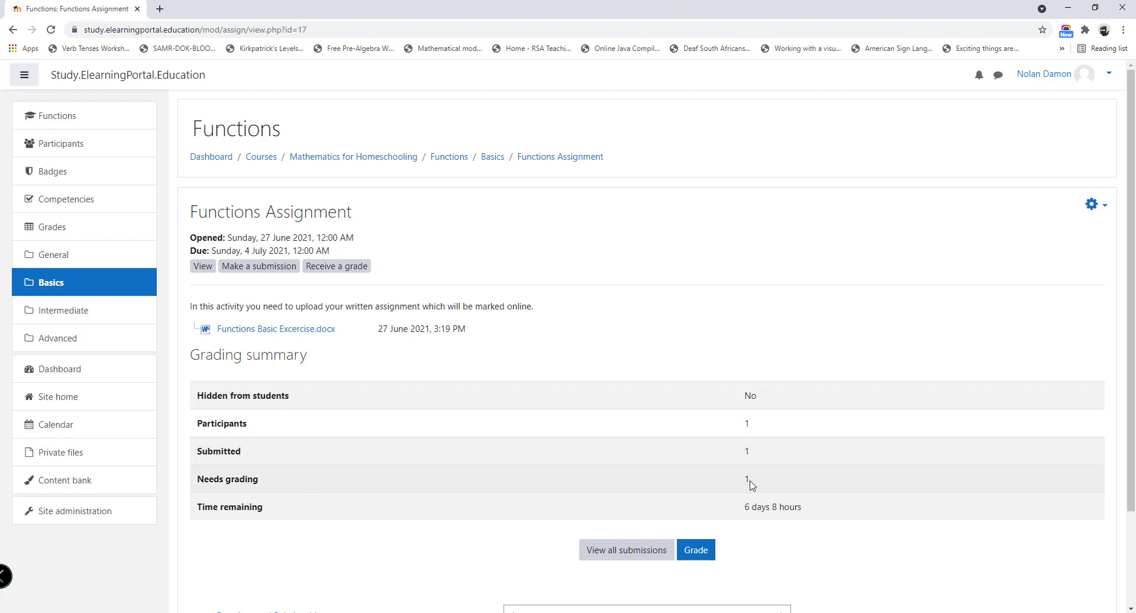
click(623, 551)
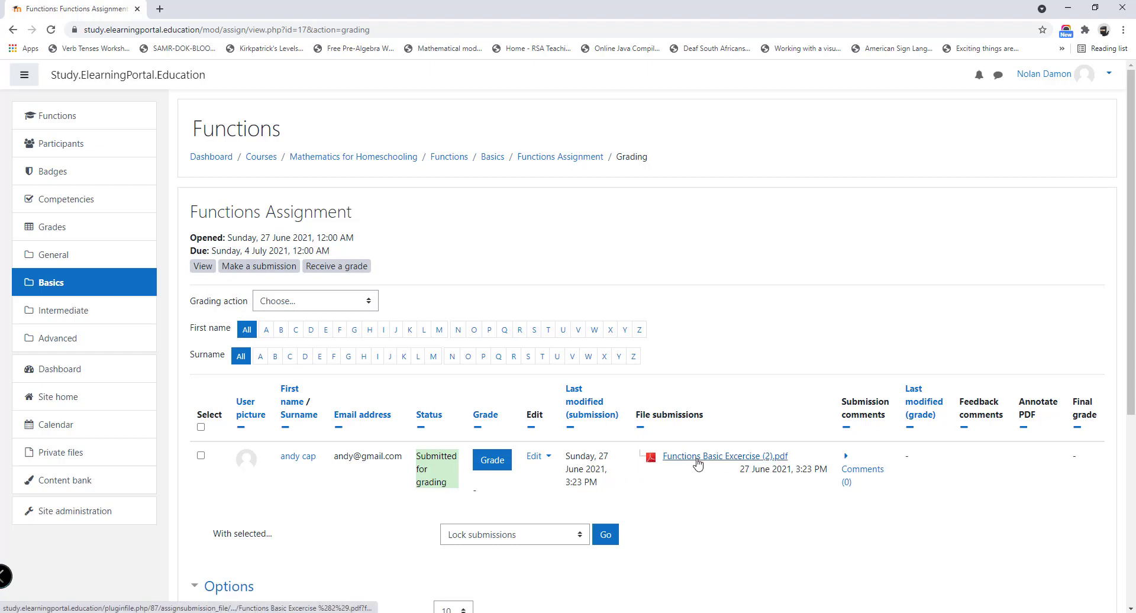
- Open the student's PDF in the grader and stamp a tick and crosses on page 1's tables
click(493, 461)
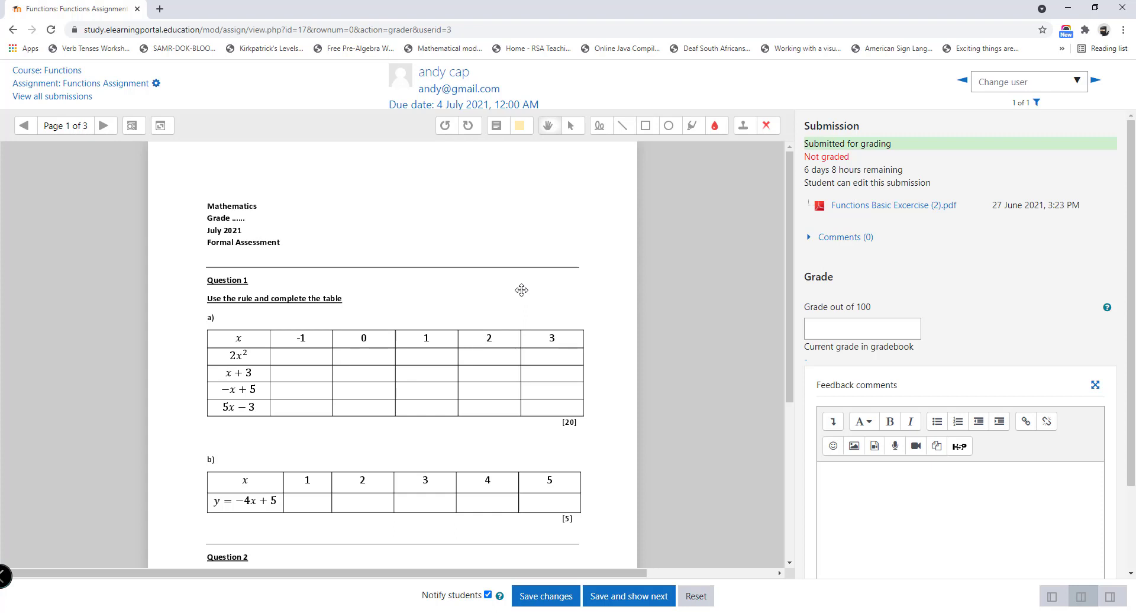
click(767, 130)
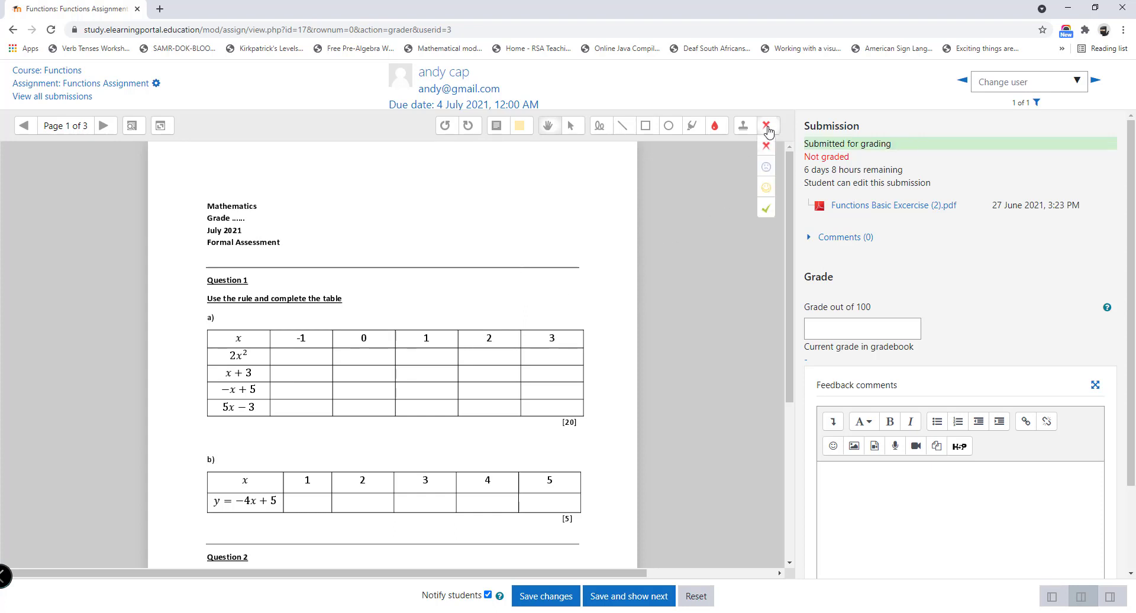
click(767, 208)
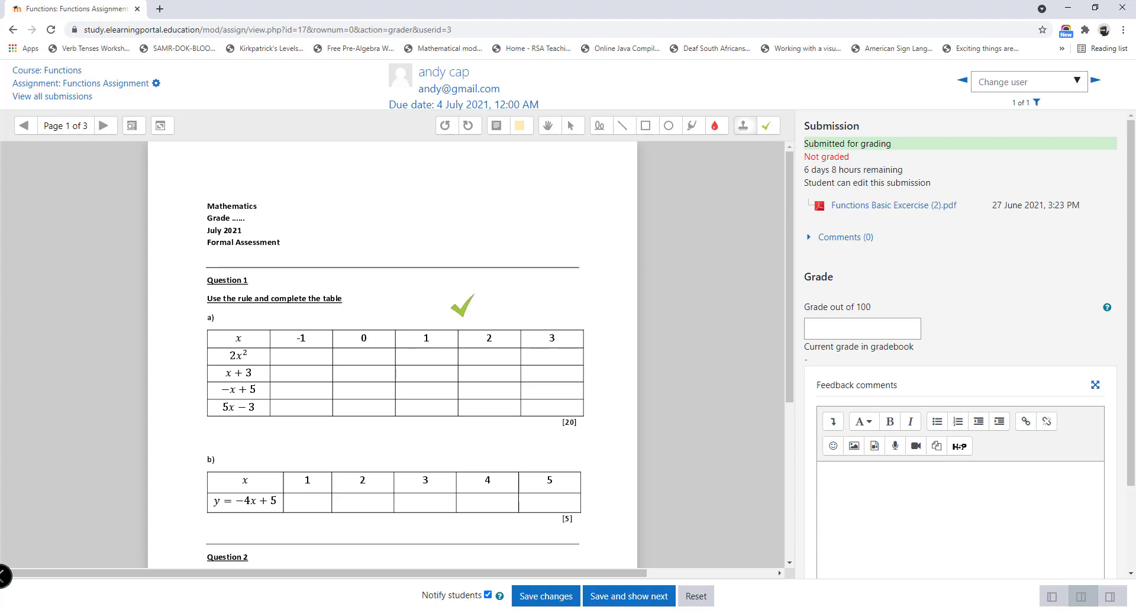
click(436, 307)
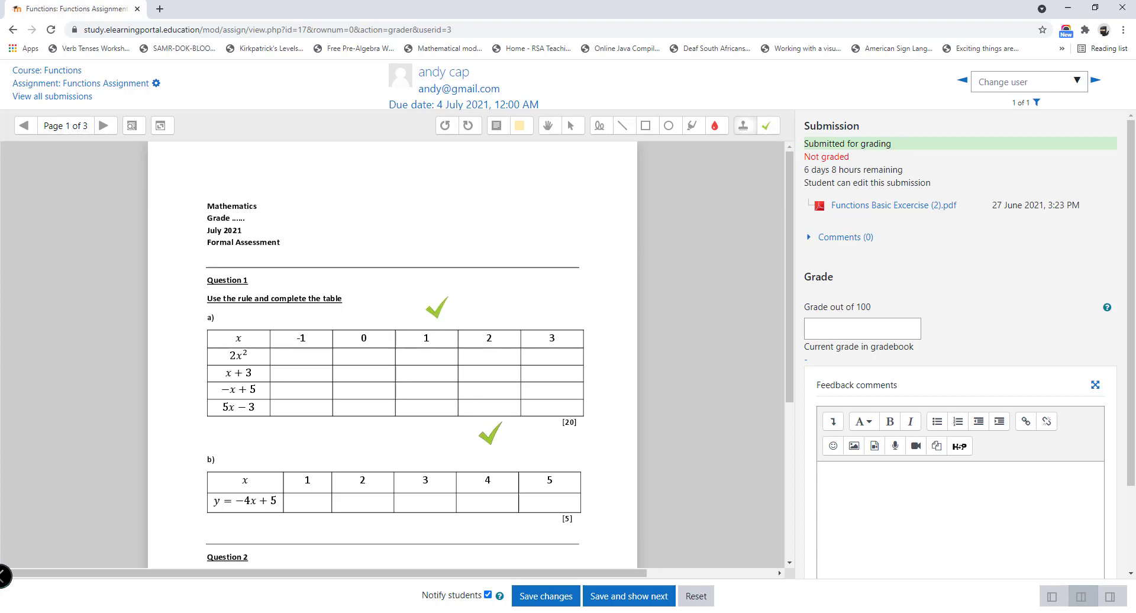
click(766, 125)
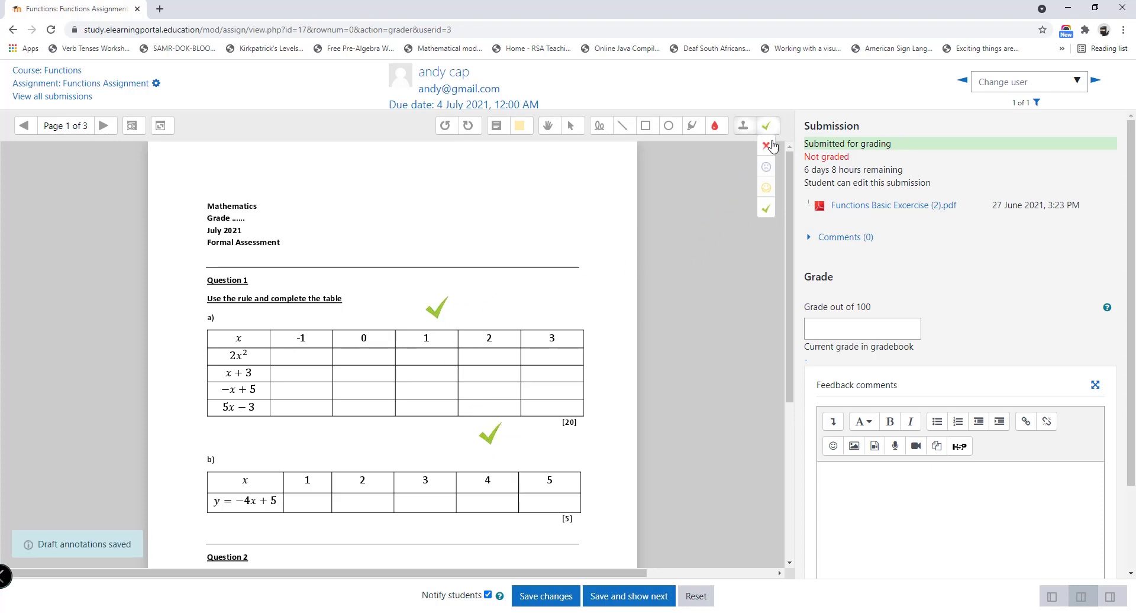
click(772, 145)
drag(398, 385, 361, 387)
click(361, 432)
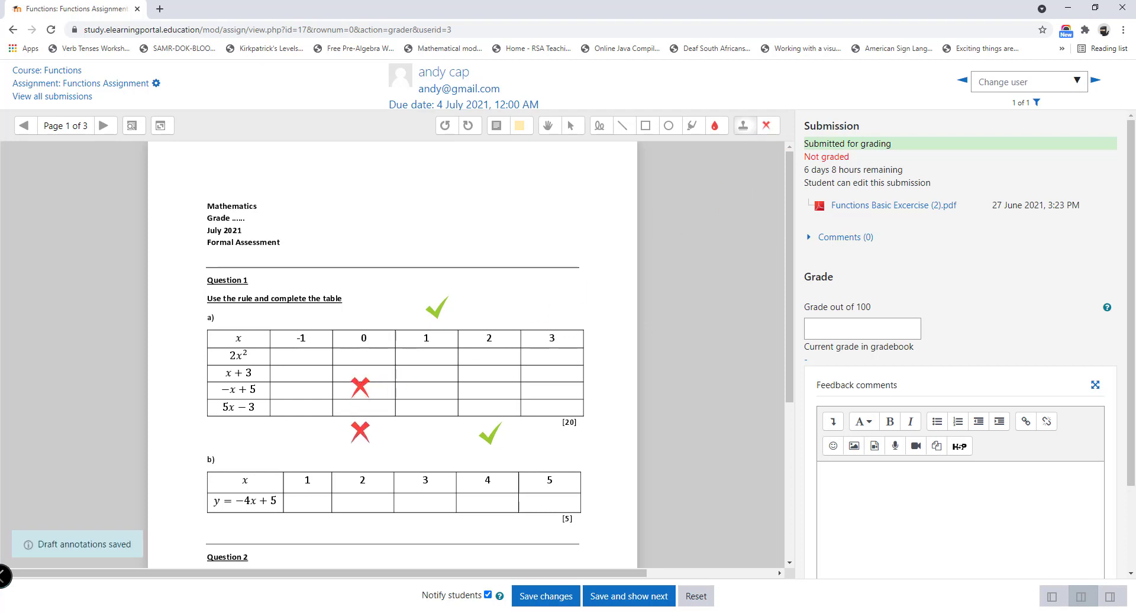
scroll(360, 432, down, 3)
click(413, 376)
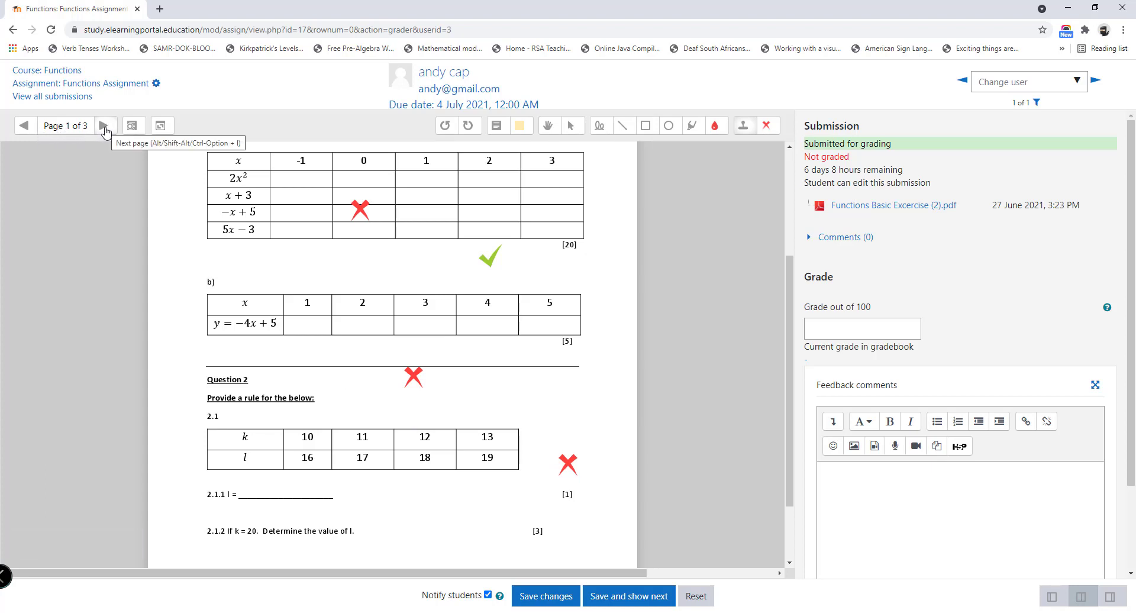
- Stamp crosses and ticks beside the page 2 flow diagram and Question 3, then move to page 3
click(105, 127)
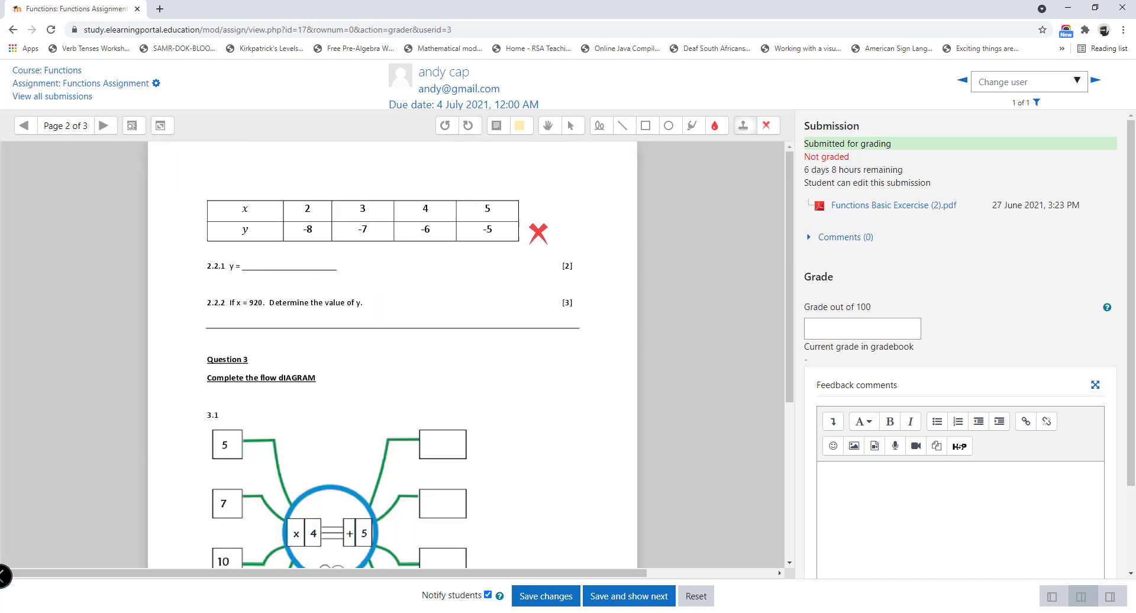
click(539, 230)
click(530, 432)
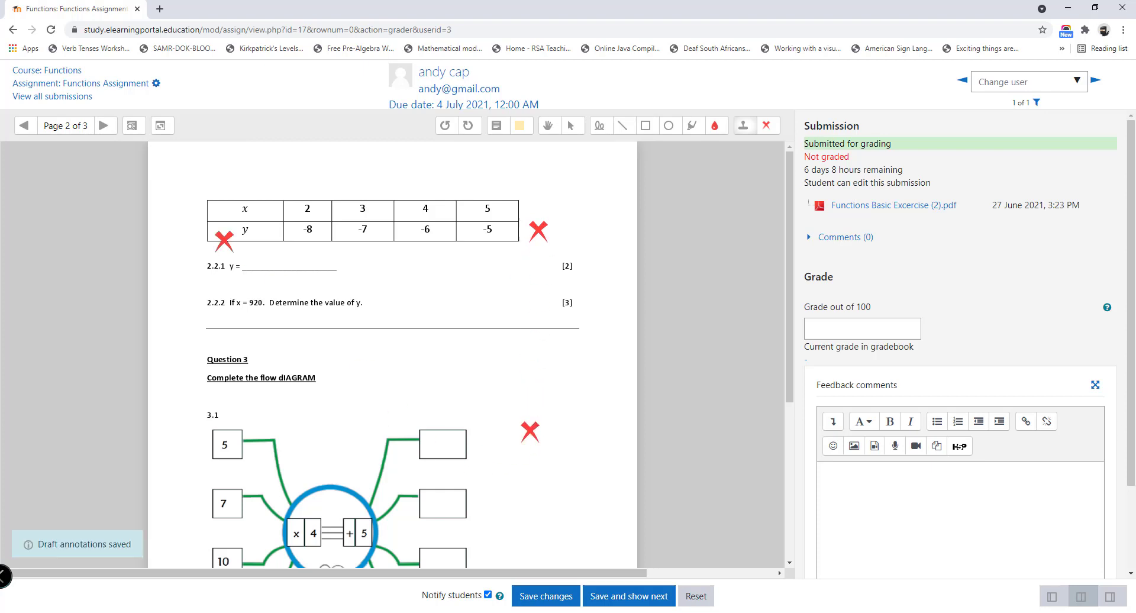
click(766, 126)
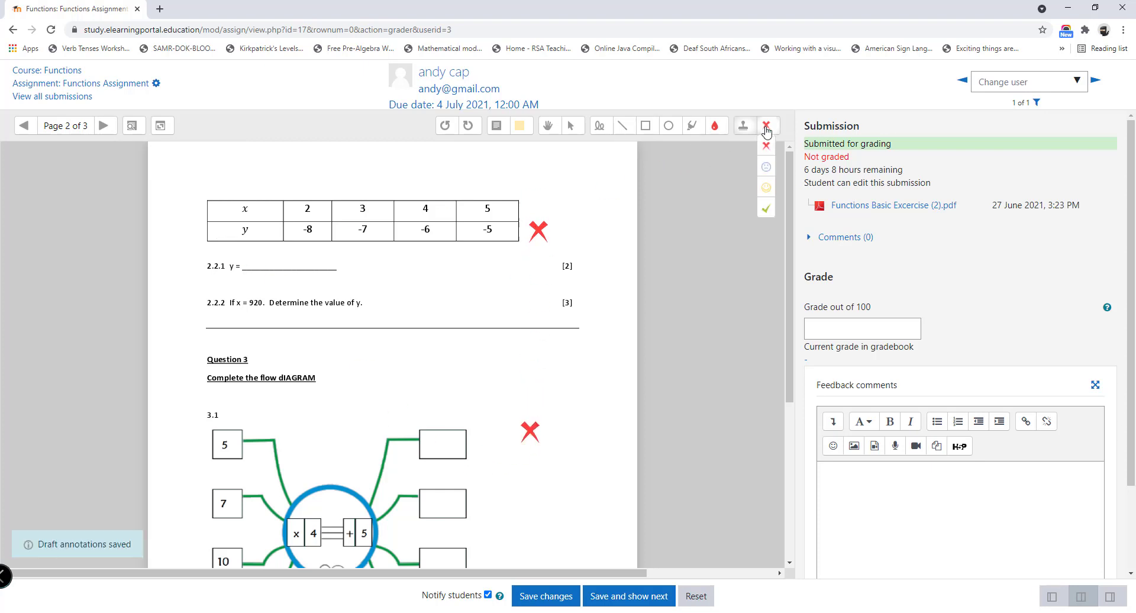
click(765, 209)
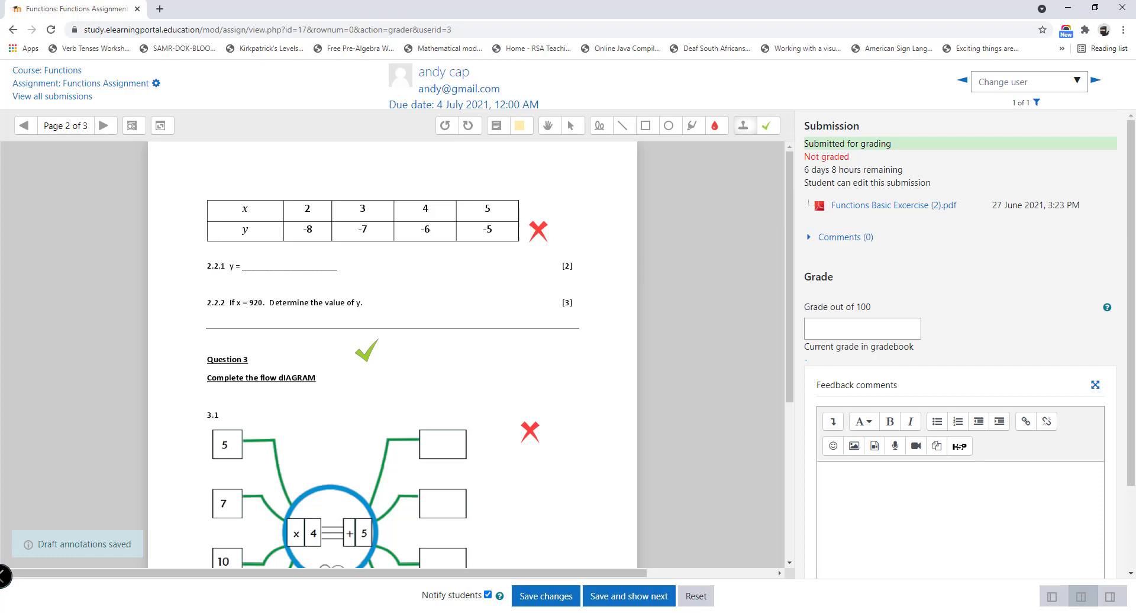
click(325, 444)
click(549, 526)
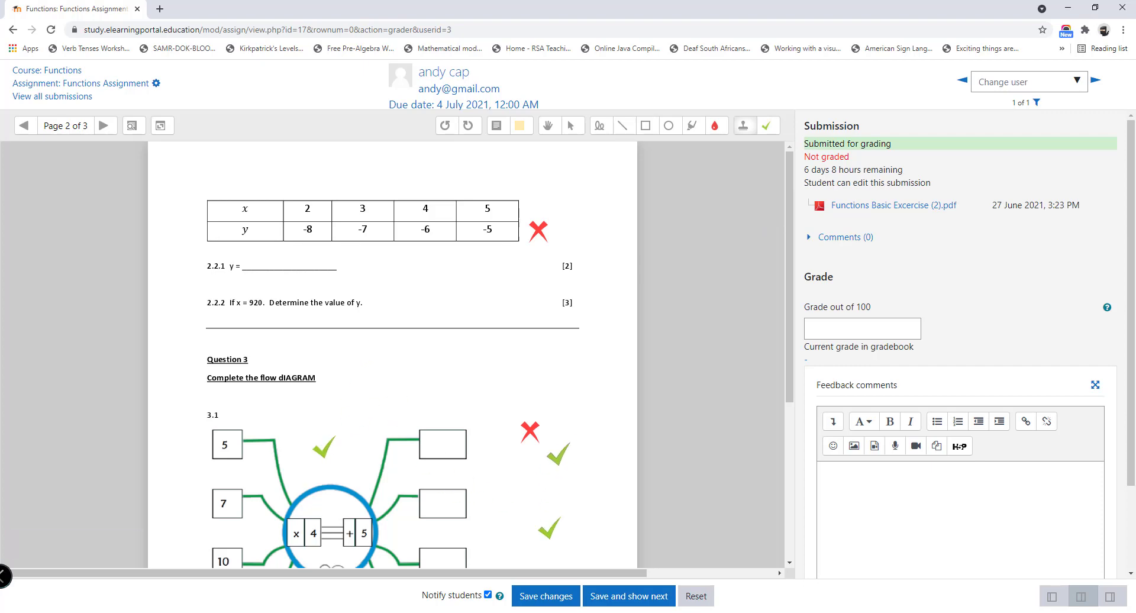
scroll(565, 450, down, 4)
click(102, 127)
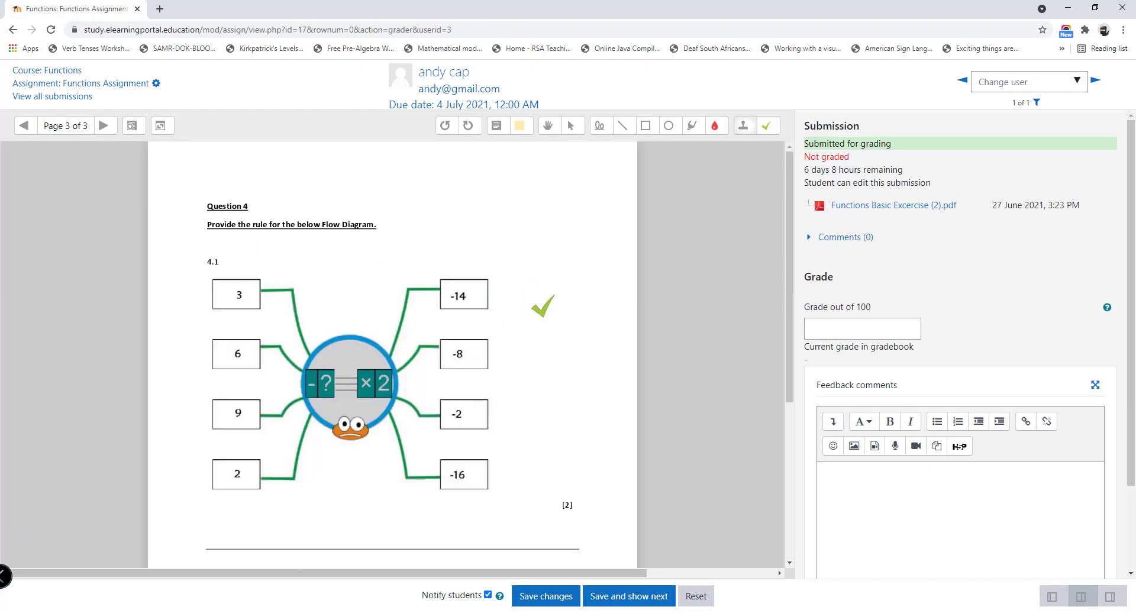
- Stamp two ticks beside the page 3 outputs and enter a grade of 50 out of 100
click(559, 330)
click(561, 432)
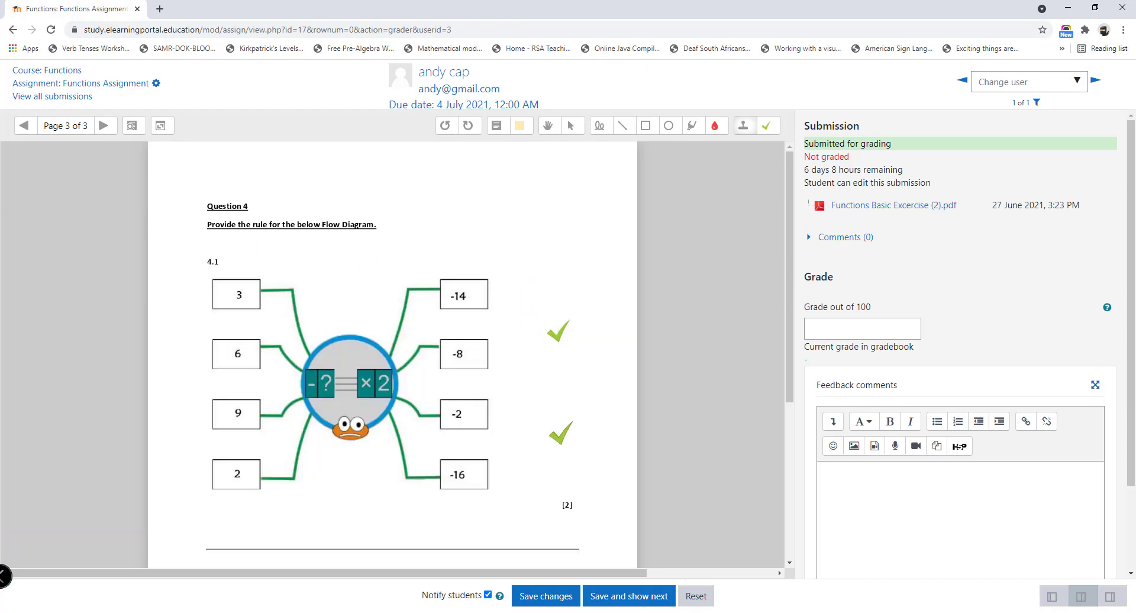
click(874, 329)
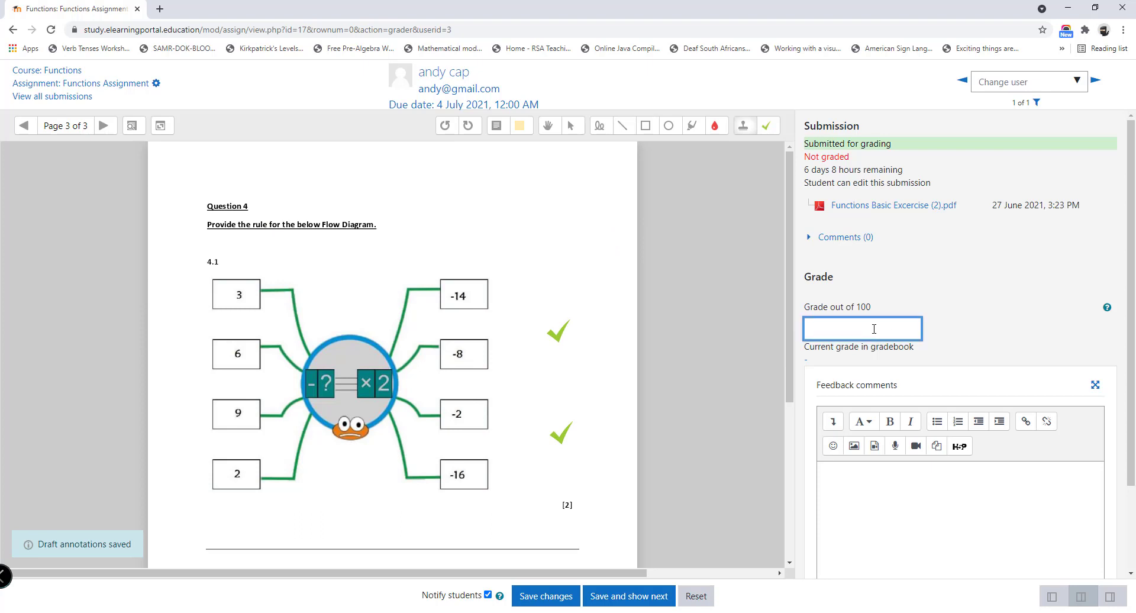
scroll(874, 329, down, 3)
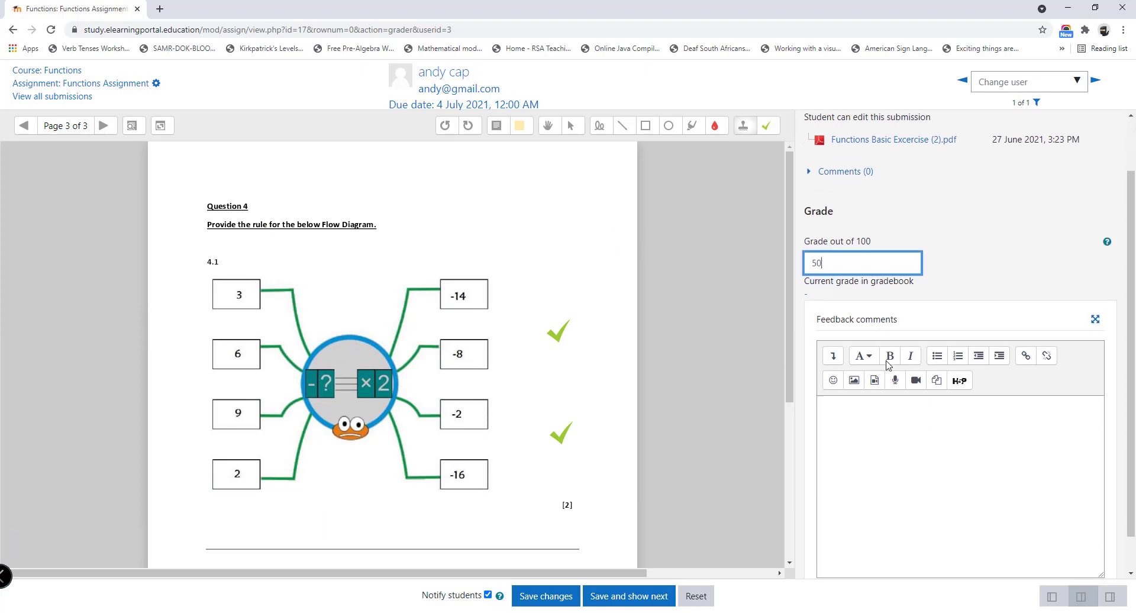
- Add the feedback comment 'Please review the videos again.' and save the grading
click(893, 403)
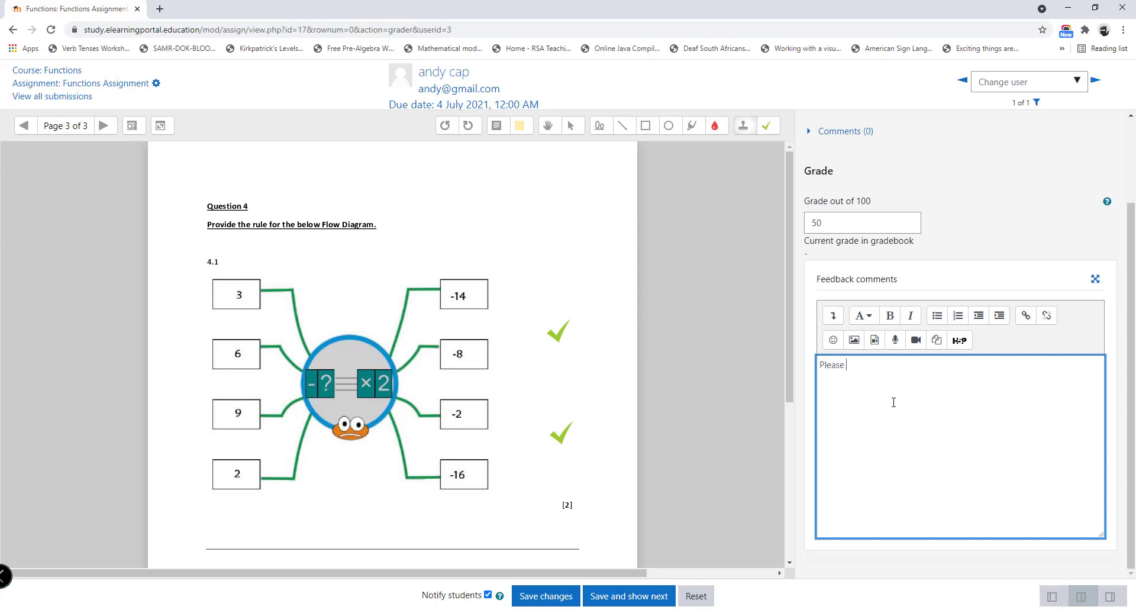
text(Please review the videos)
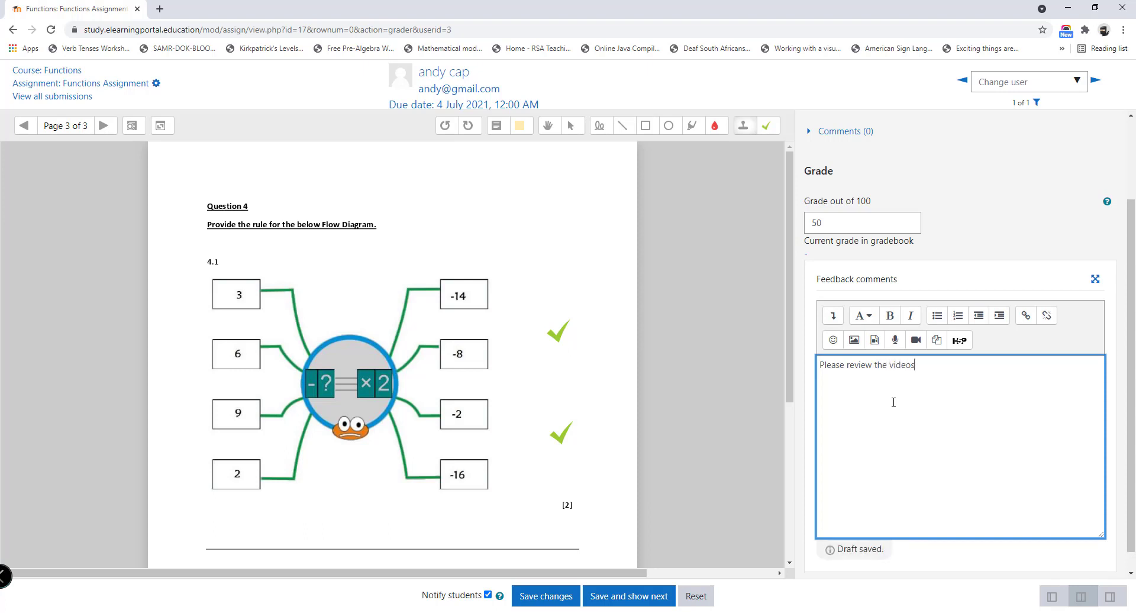
text( again.)
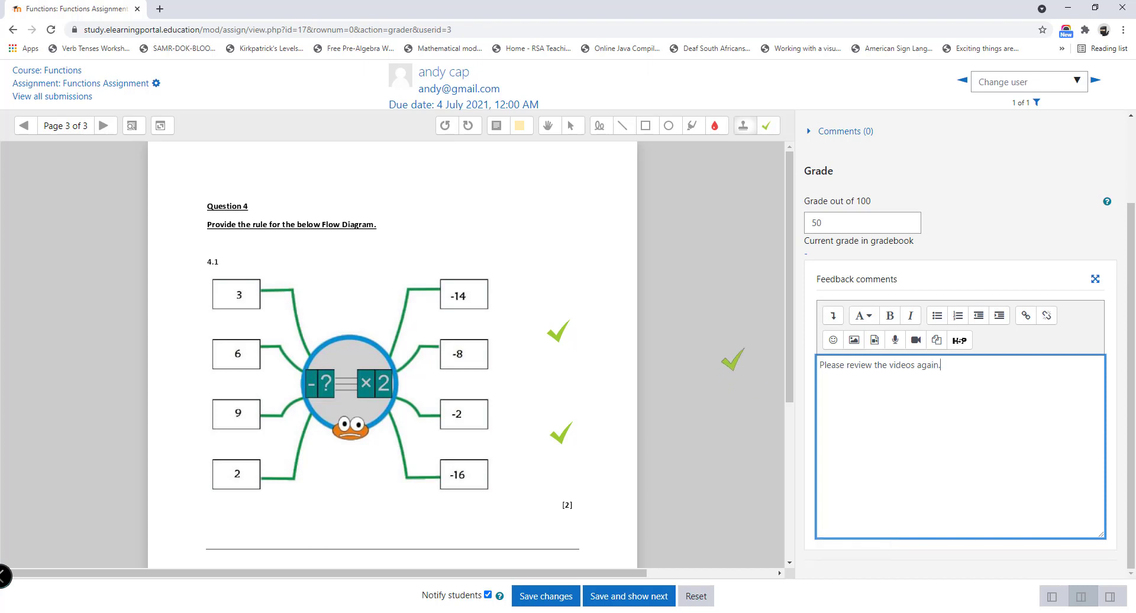
scroll(594, 473, down, 1)
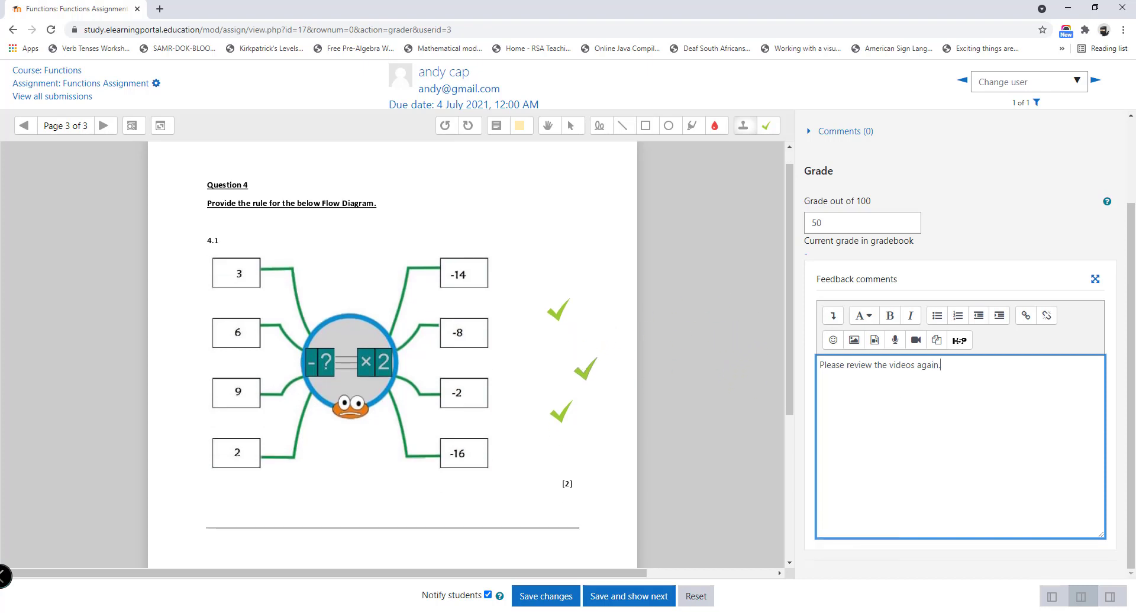
click(548, 600)
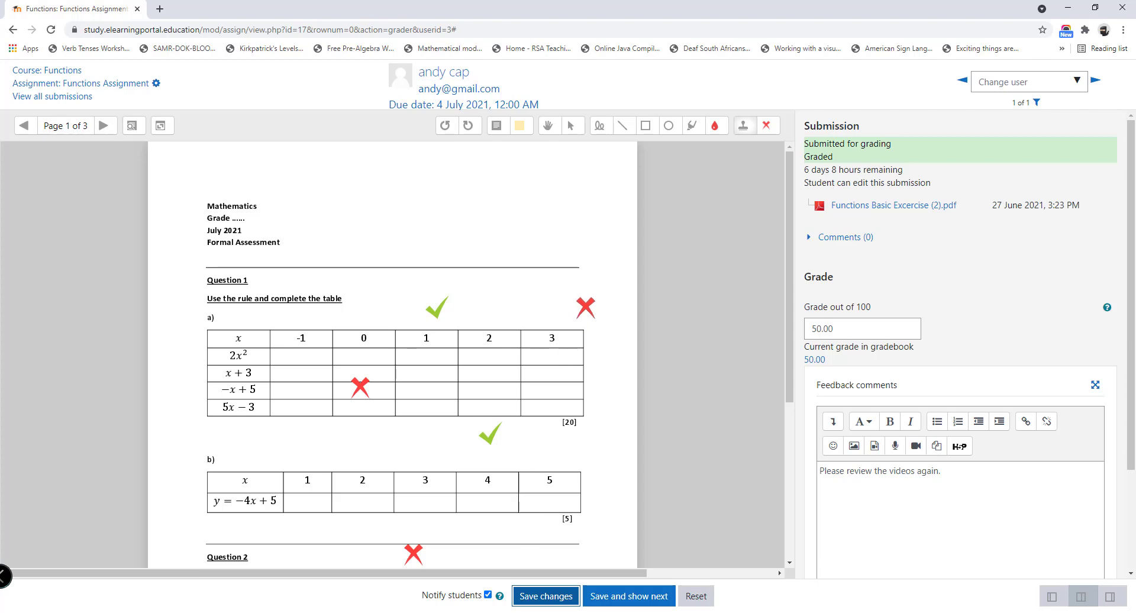
- Confirm Functions Assignment shows 50.00 in the grader report, then return to the Functions course page
click(99, 85)
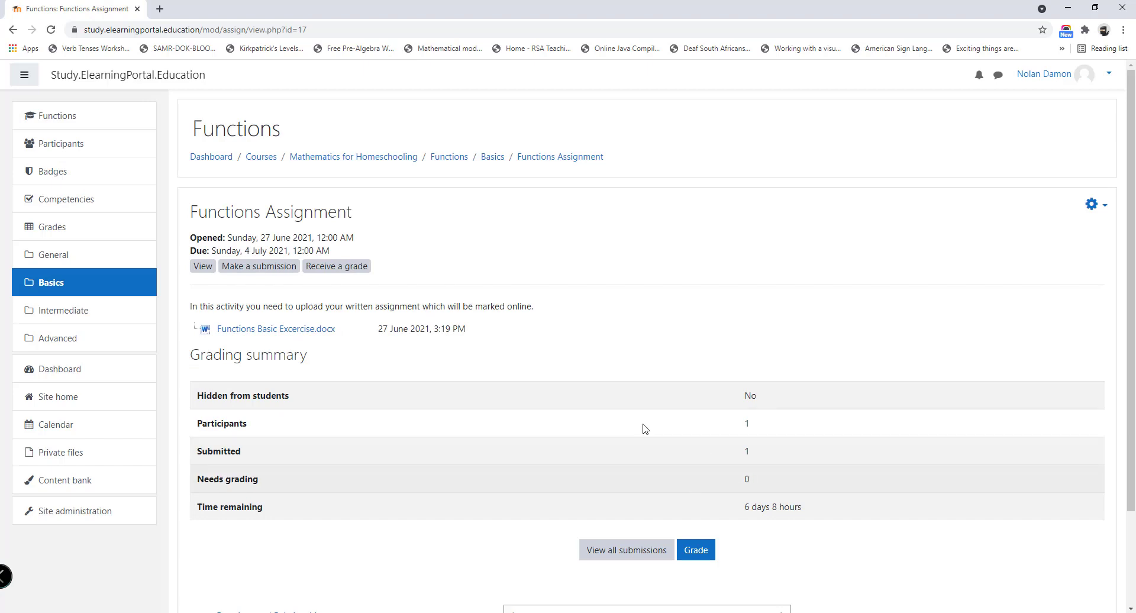
click(41, 229)
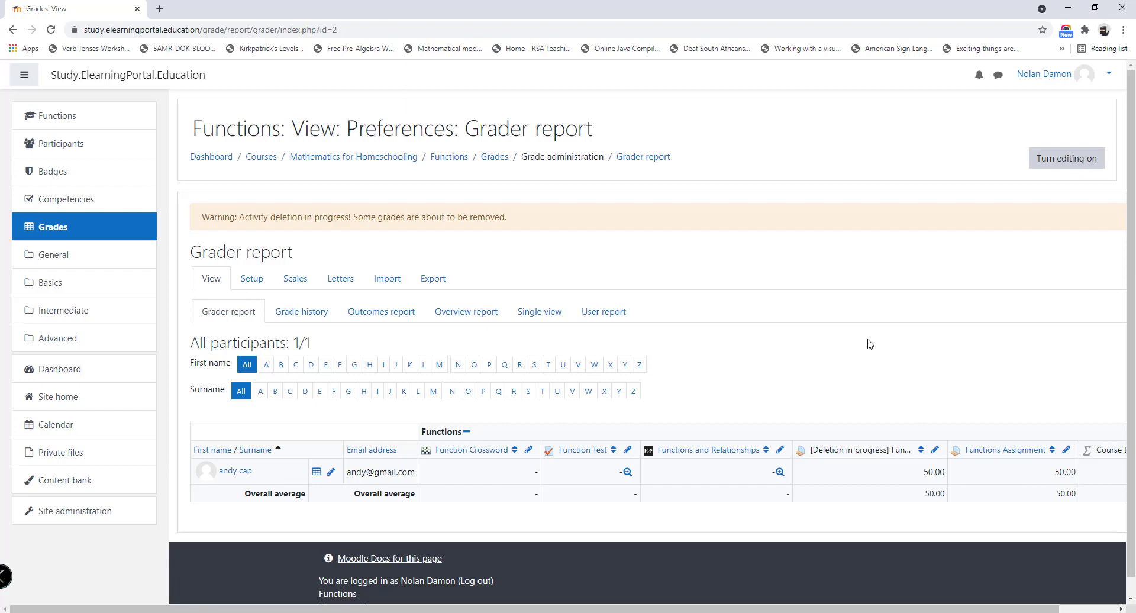
key(F5)
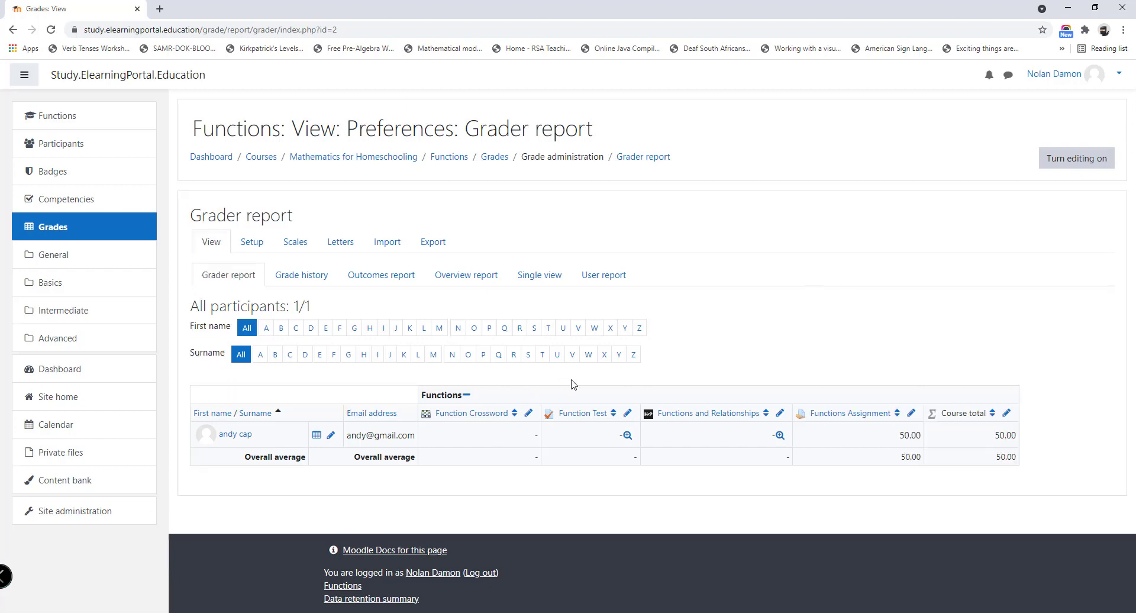
click(449, 157)
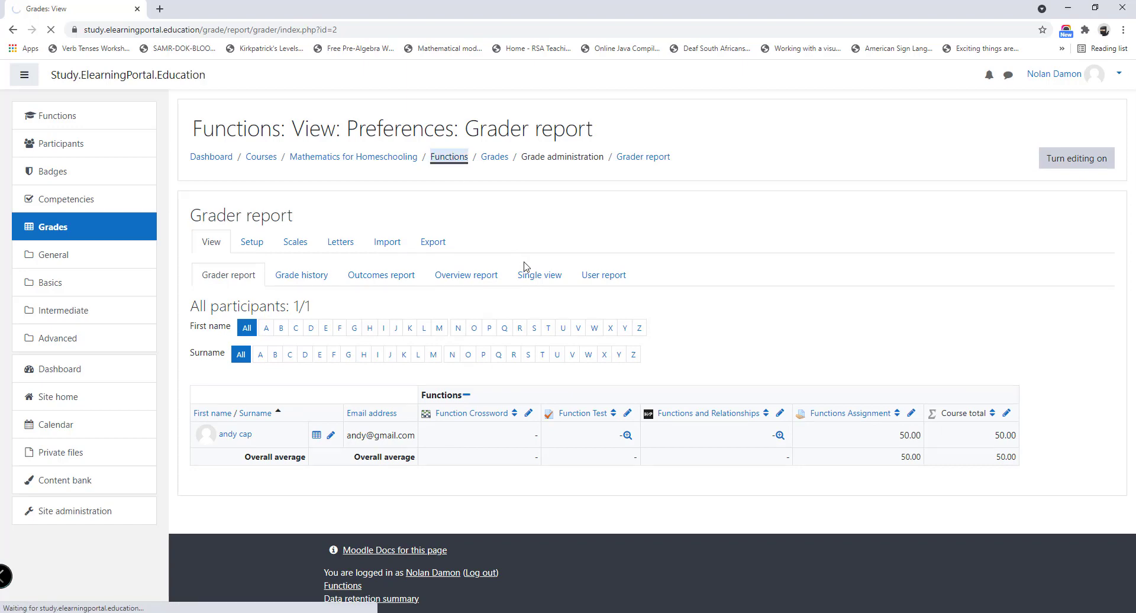
scroll(532, 438, down, 2)
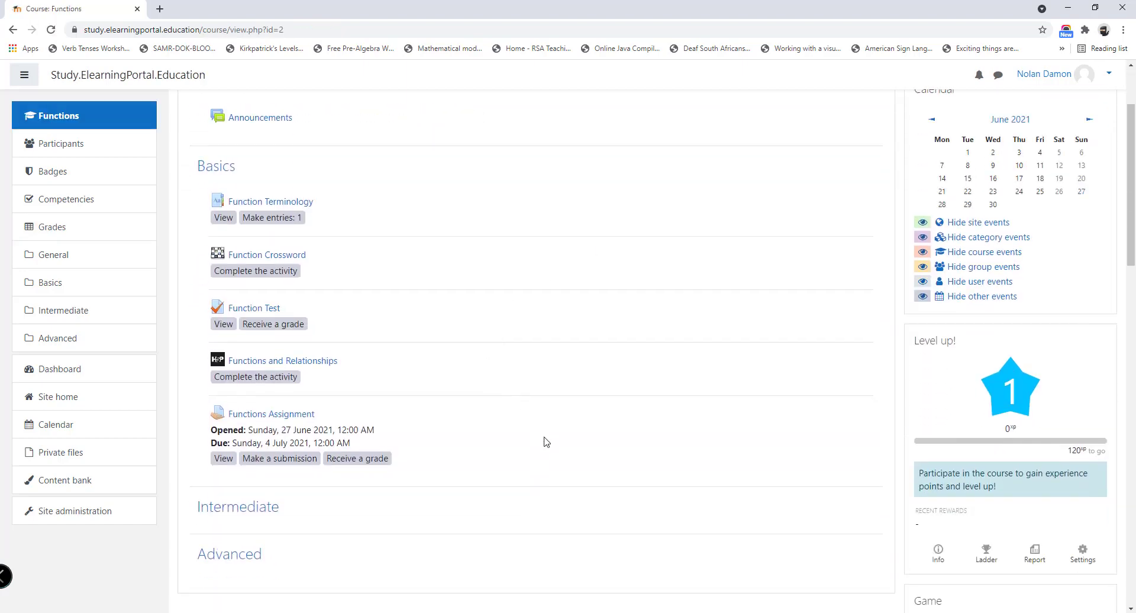